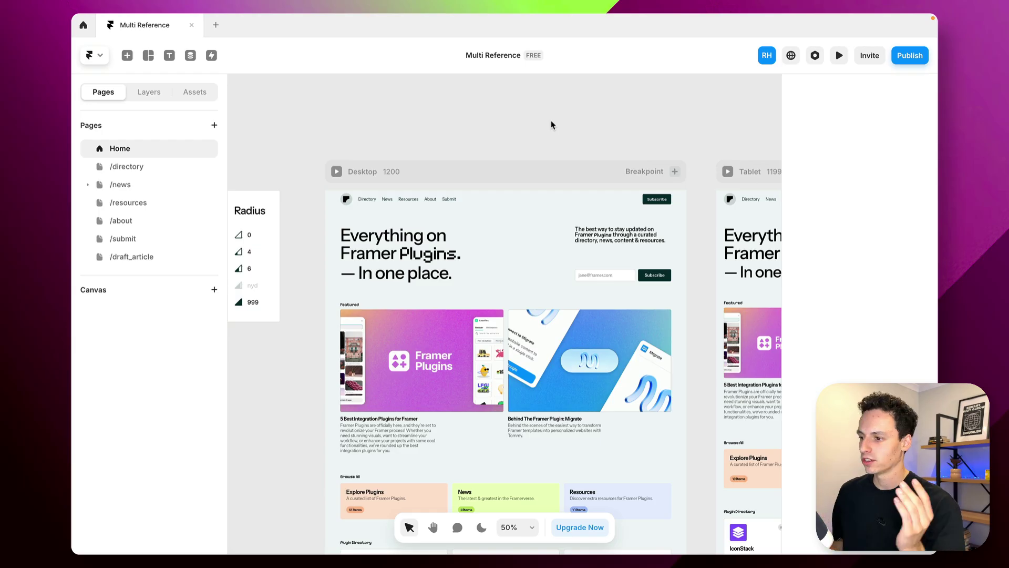
Inspect the Featured articles list's CMS settings, then deselect it
scroll(551, 125, "down", 1)
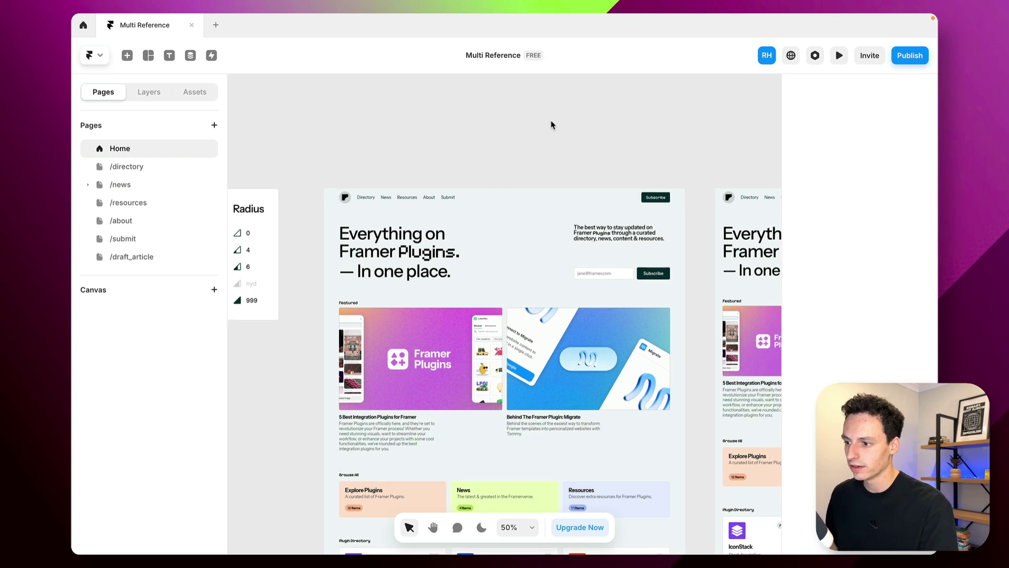
scroll(550, 128, "down", 5)
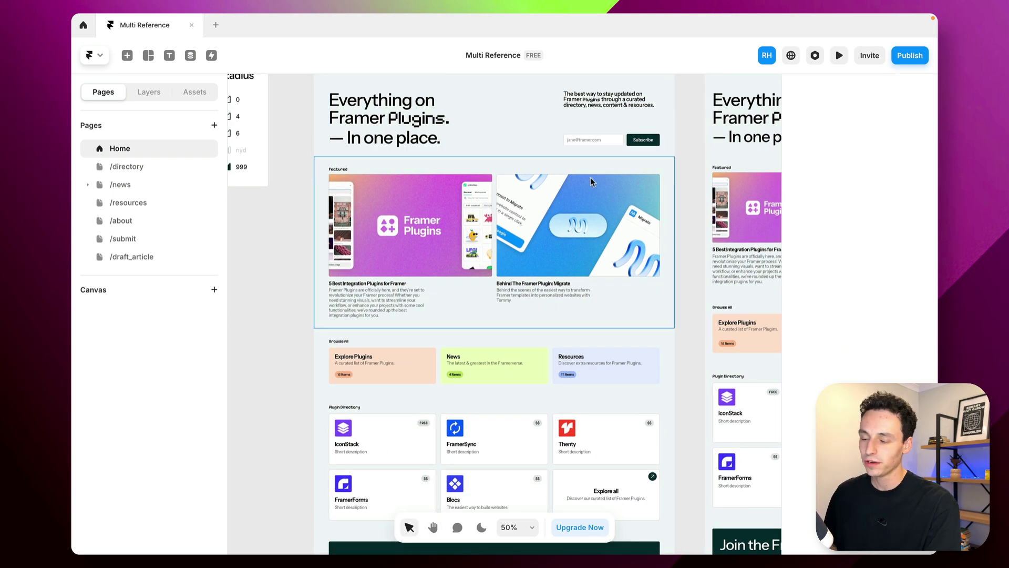
left_click(494, 195)
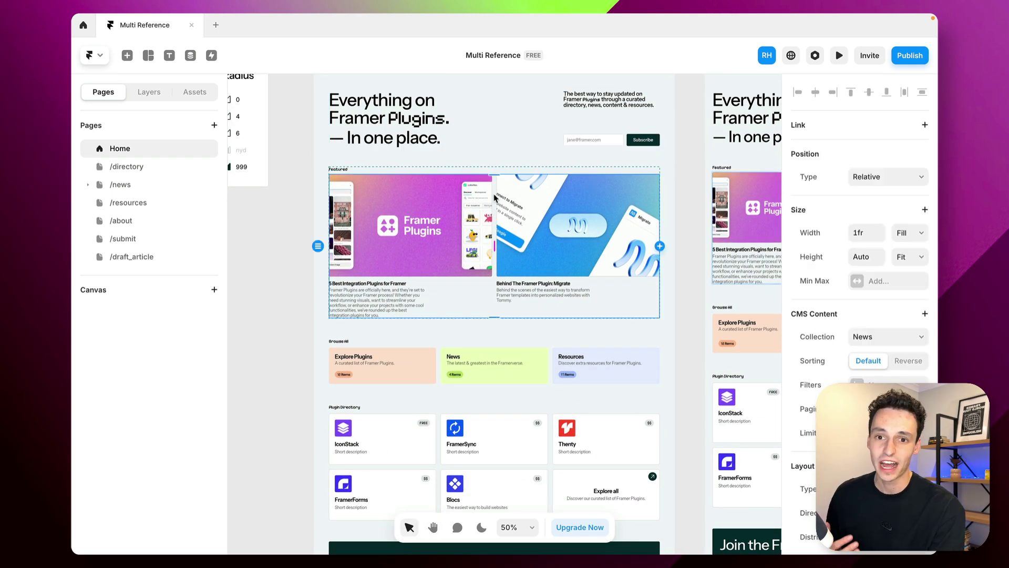
left_click(692, 231)
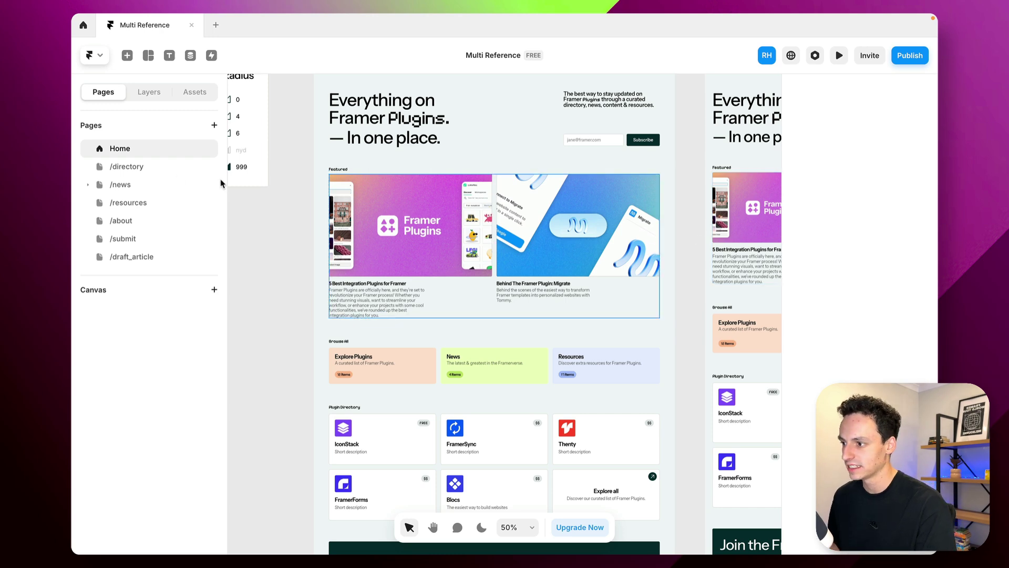
Expand the /news page, check its article grid, and open the News article detail page
left_click(88, 184)
left_click(142, 190)
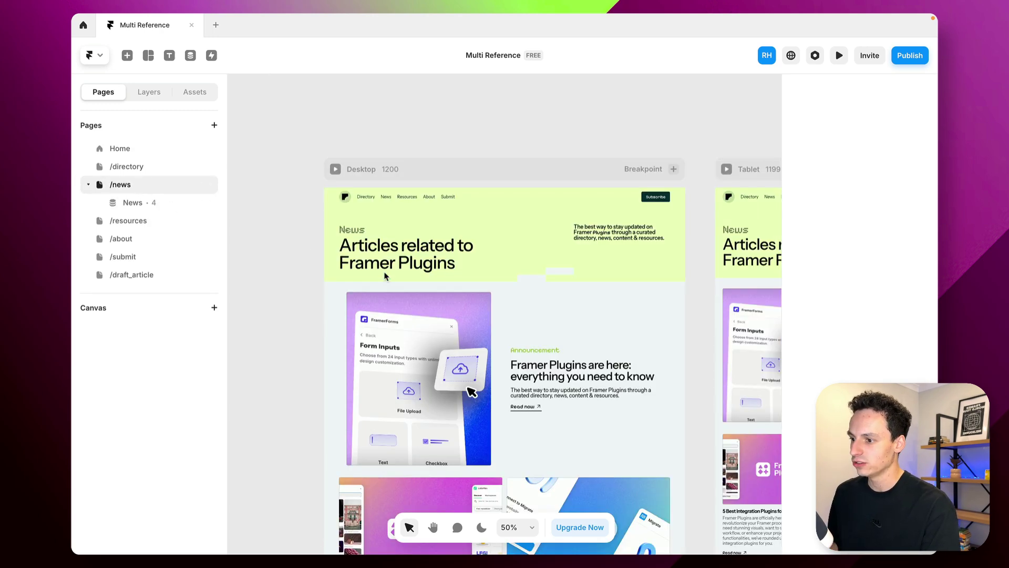
scroll(384, 276, "down", 10)
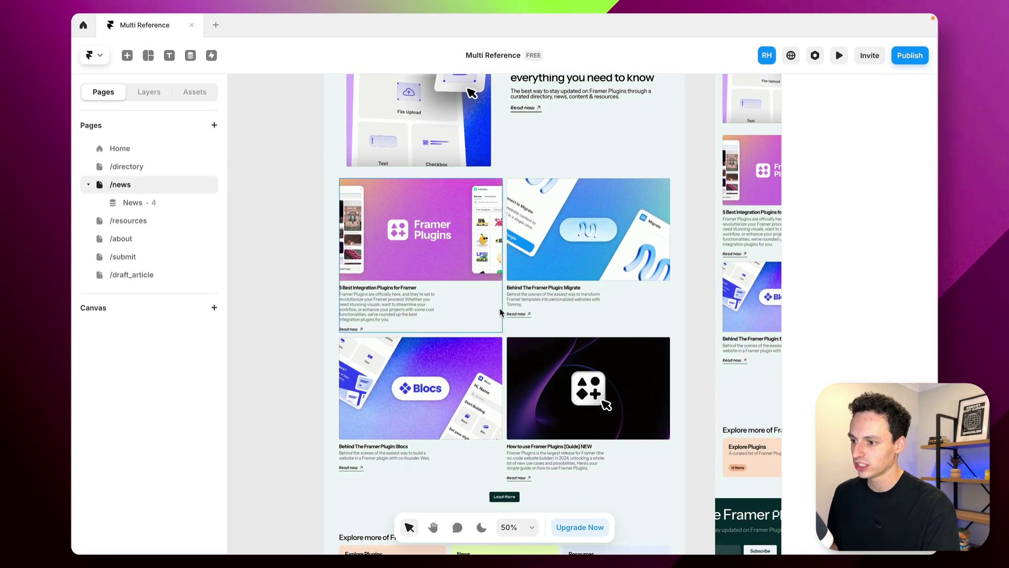
left_click(500, 313)
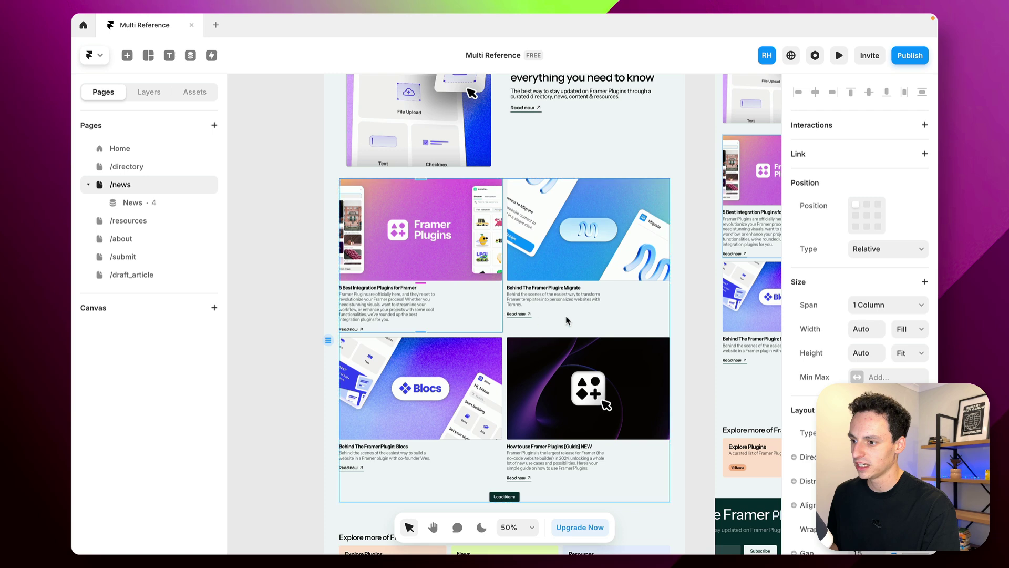
left_click(160, 208)
Preview the Migrate and Blocs articles, ending on how-to-use-framer-plugins-guide-new
scroll(527, 345, "down", 5)
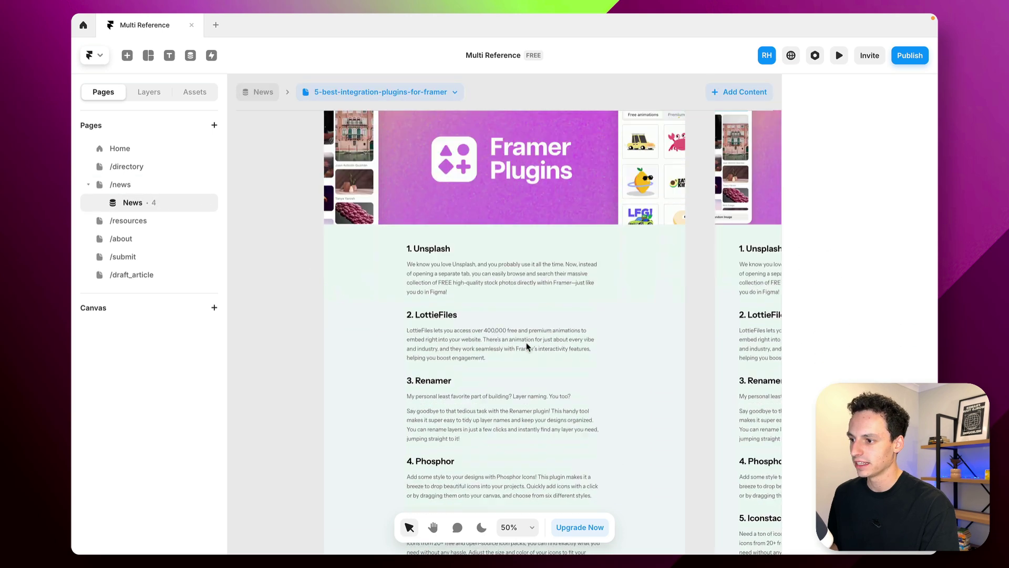
scroll(528, 347, "down", 2)
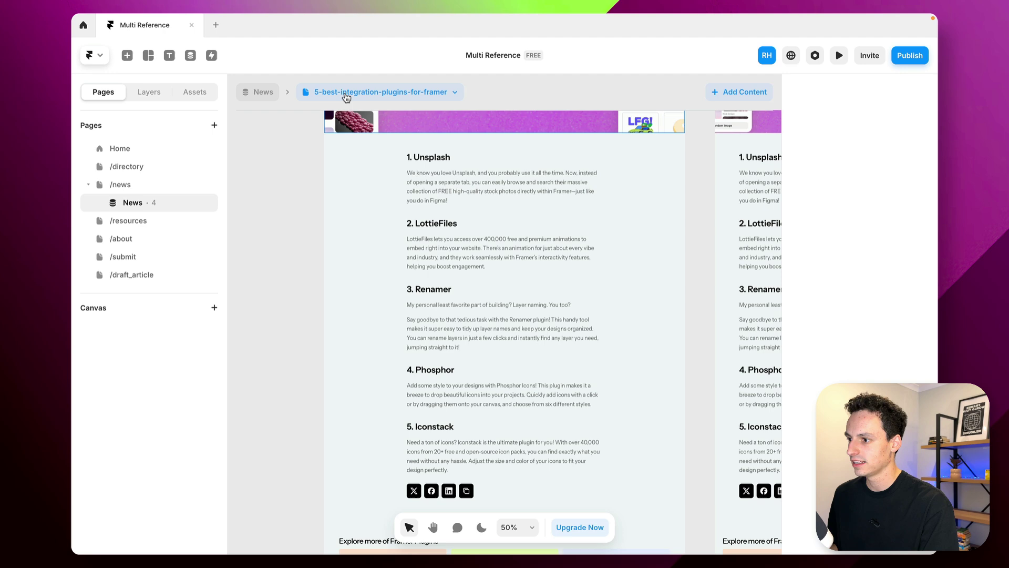
left_click(346, 94)
left_click(367, 132)
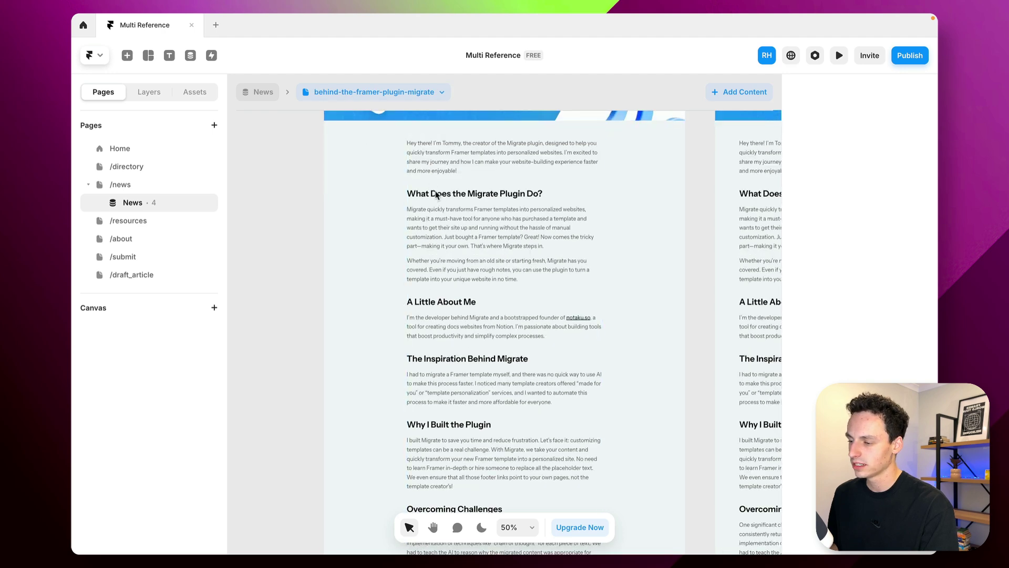
left_click(386, 94)
left_click(395, 151)
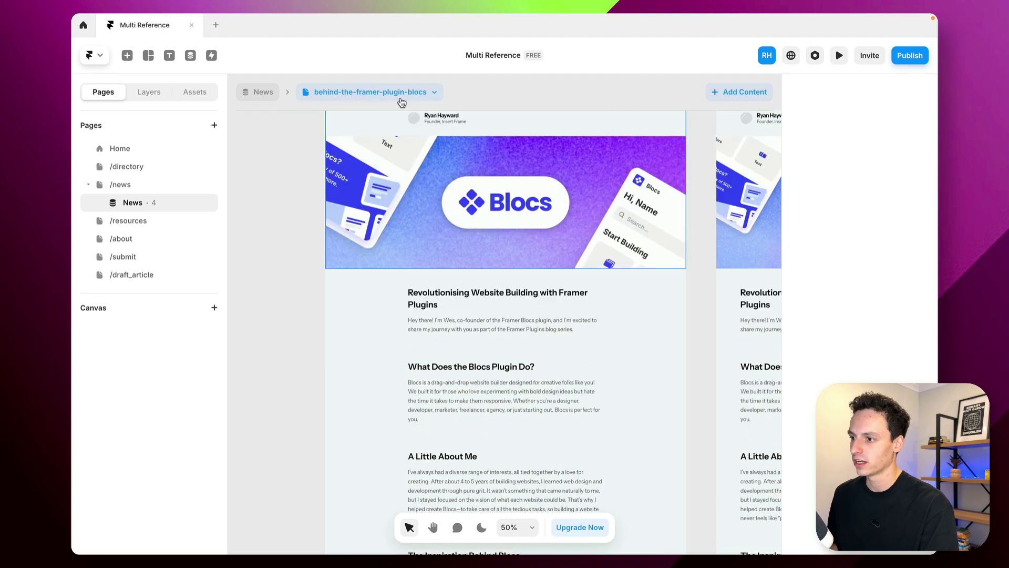
left_click(402, 95)
left_click(394, 169)
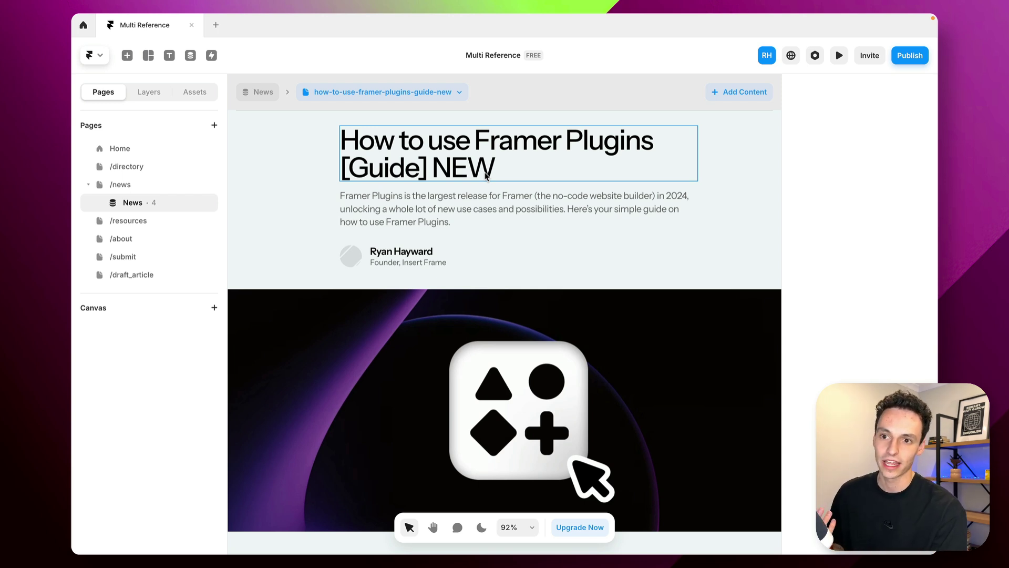
scroll(485, 176, "up", 3)
left_click(436, 310)
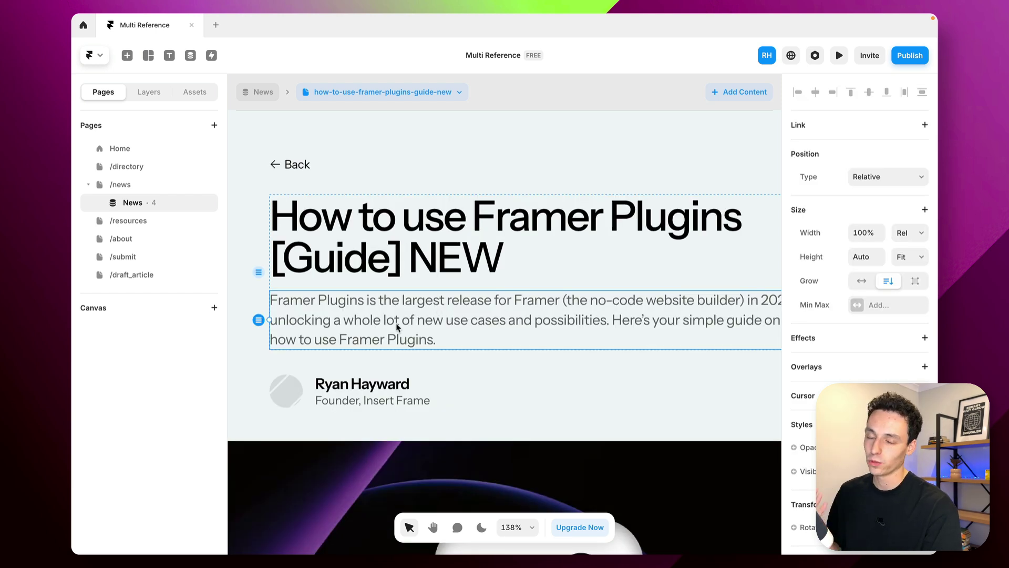
left_click(294, 395)
left_click(365, 402)
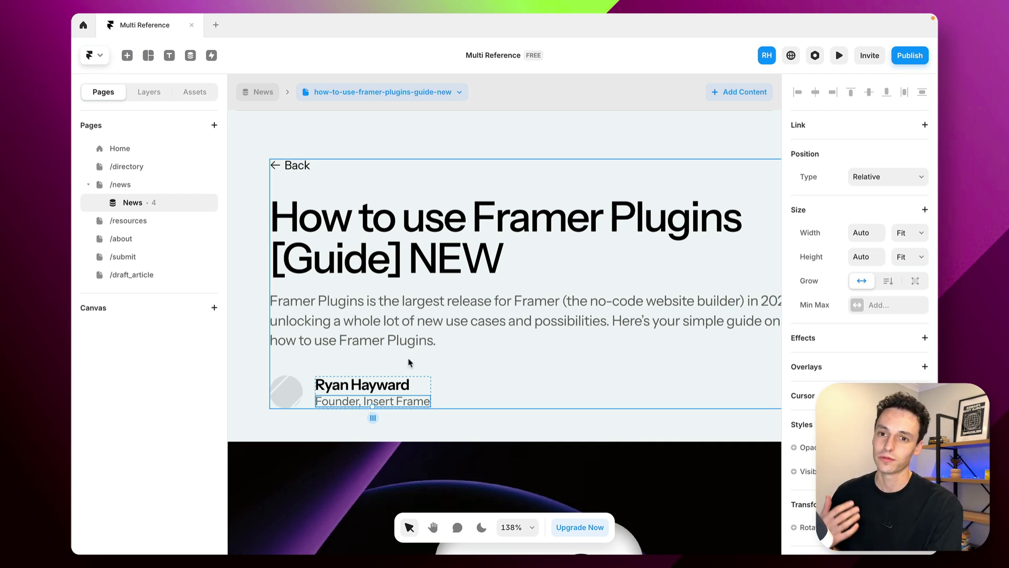
left_click(364, 347)
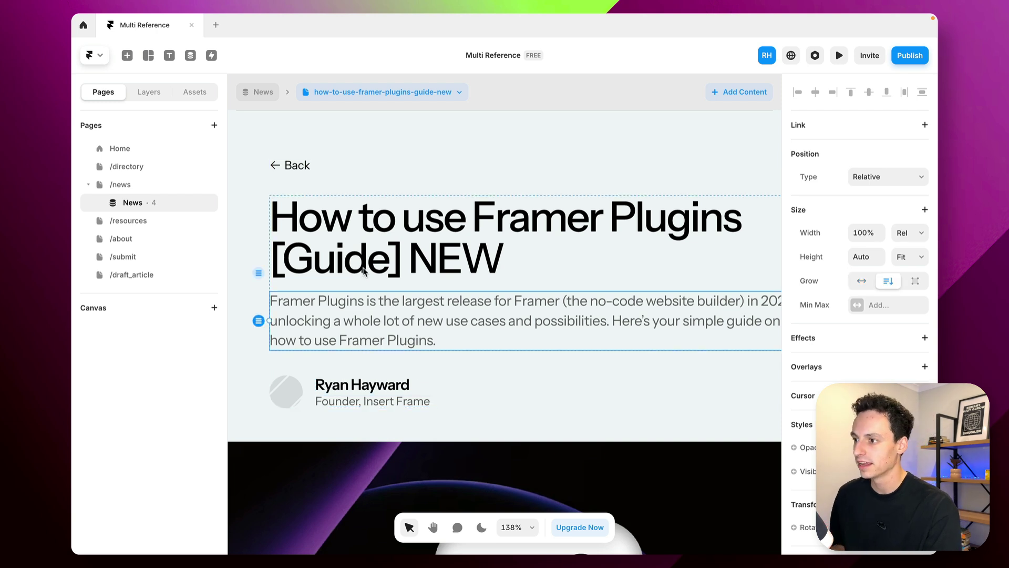
Create a new empty CMS collection named 'Authors' and start its first item
left_click(191, 55)
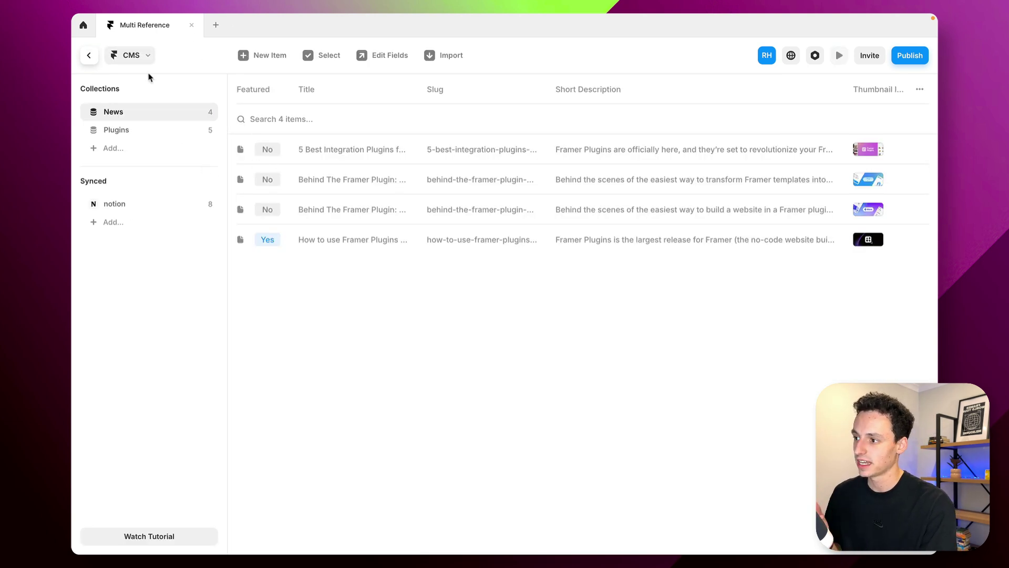
left_click(119, 149)
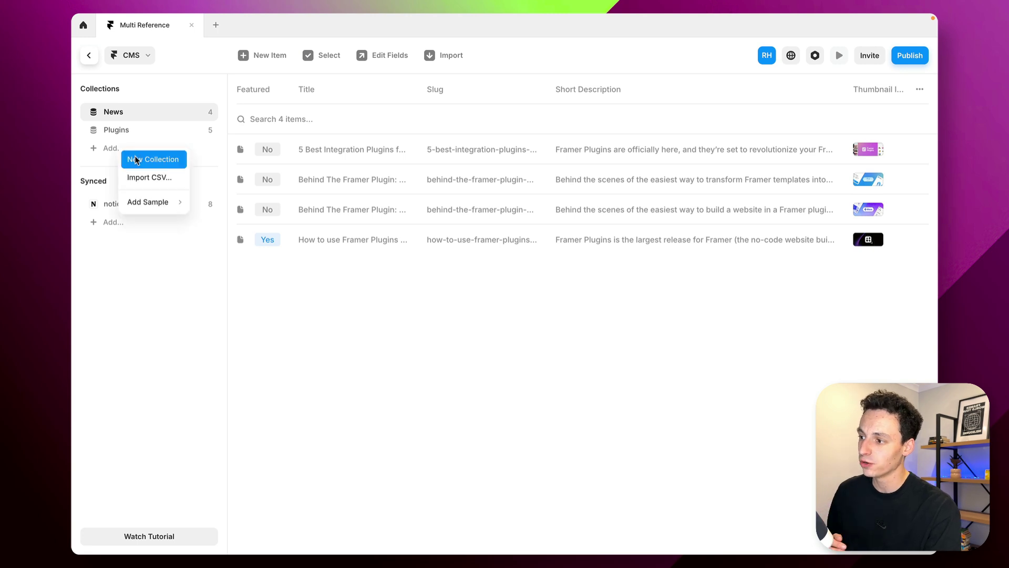
left_click(136, 160)
type("Au")
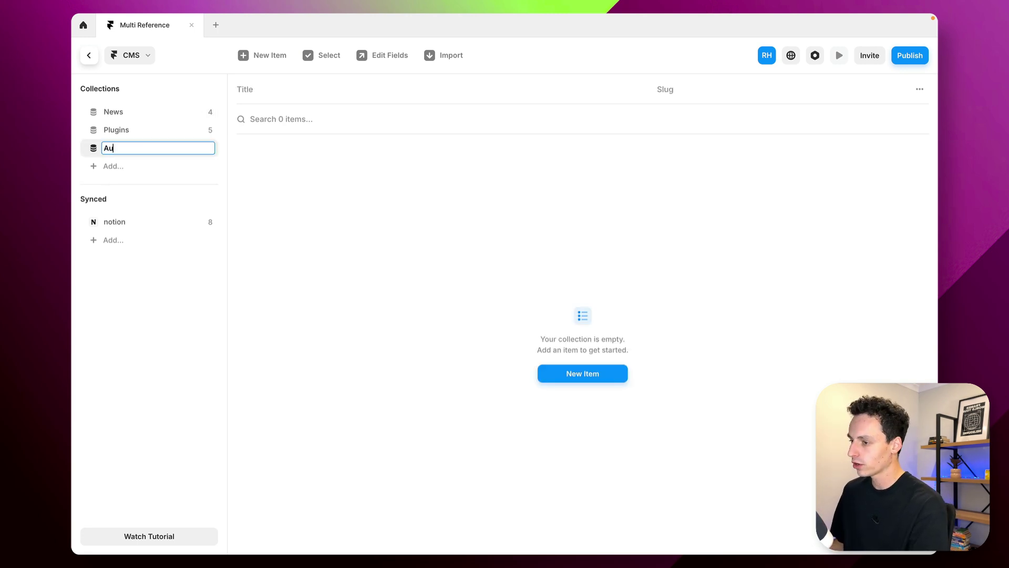
type("thors")
key("Return")
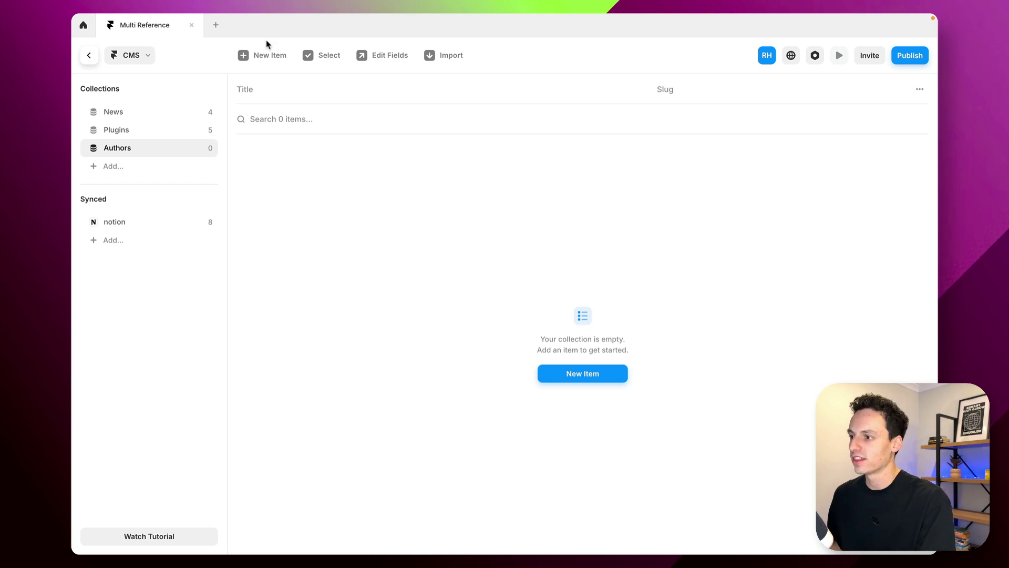
left_click(263, 56)
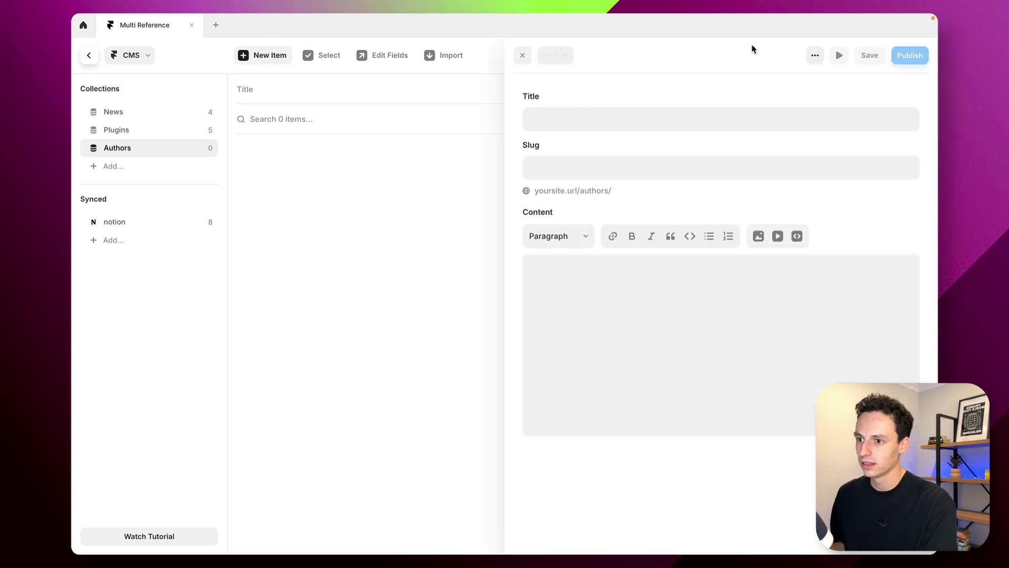
Name the Authors primary field 'Name' and remove the Content field
left_click(390, 55)
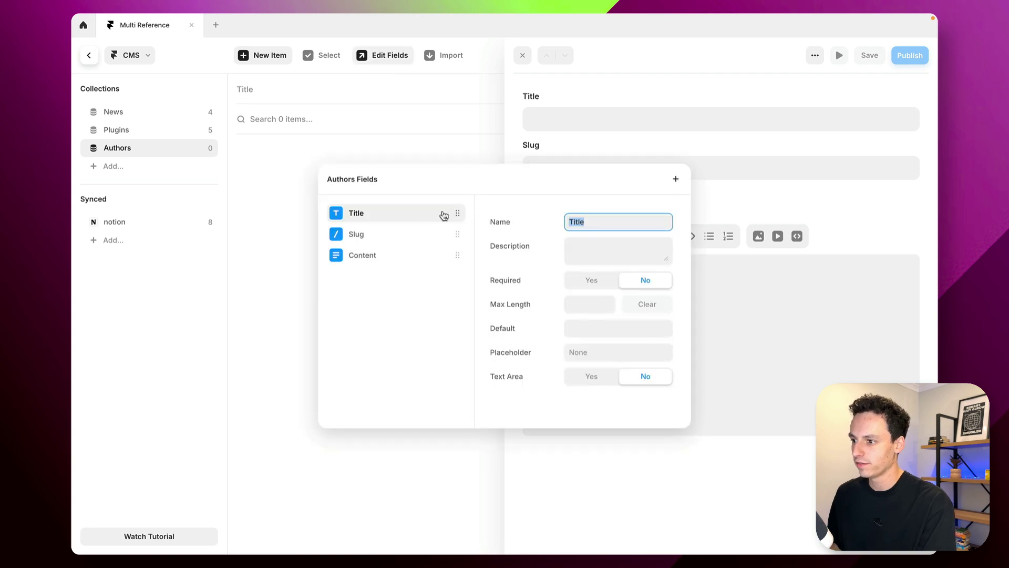
type("Name")
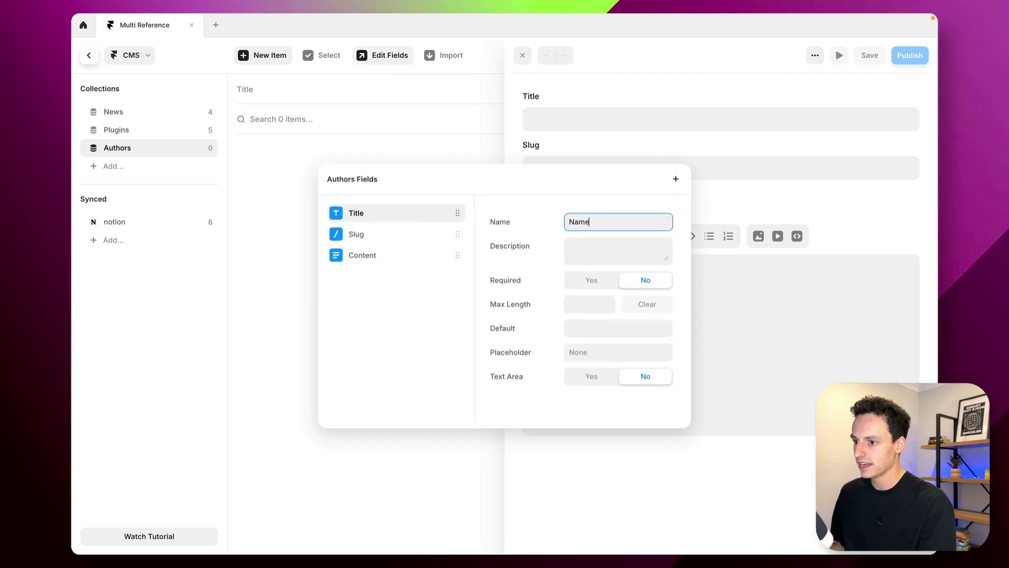
left_click(457, 255)
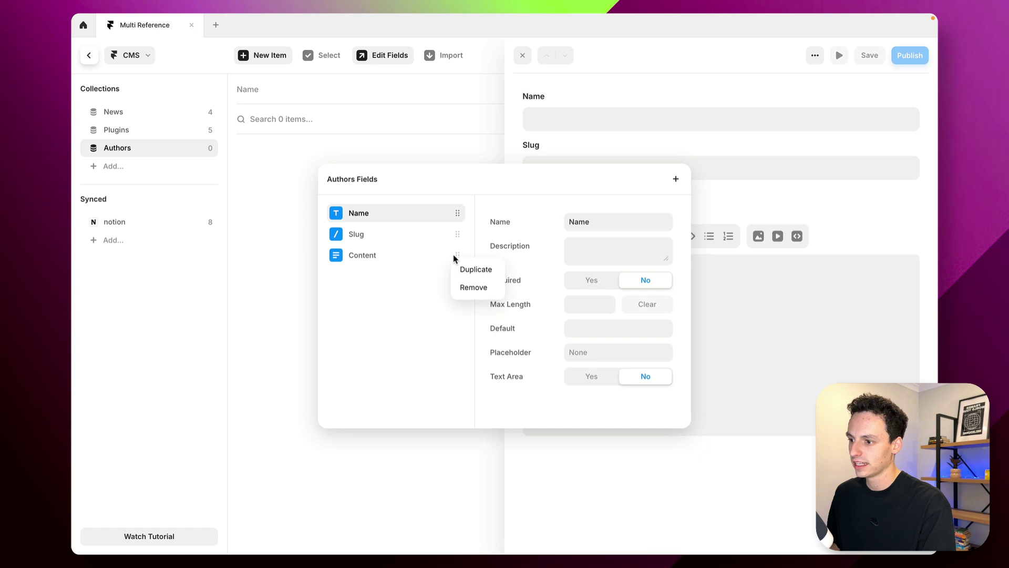
left_click(471, 287)
Add a Title text field and a Profile Picture image field to Authors
left_click(675, 180)
left_click(687, 223)
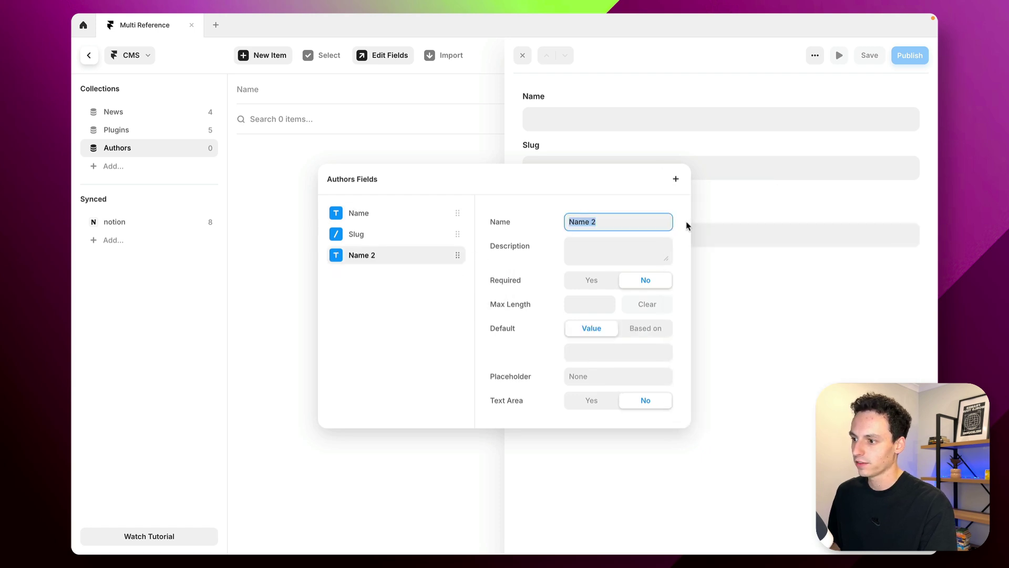
type("D")
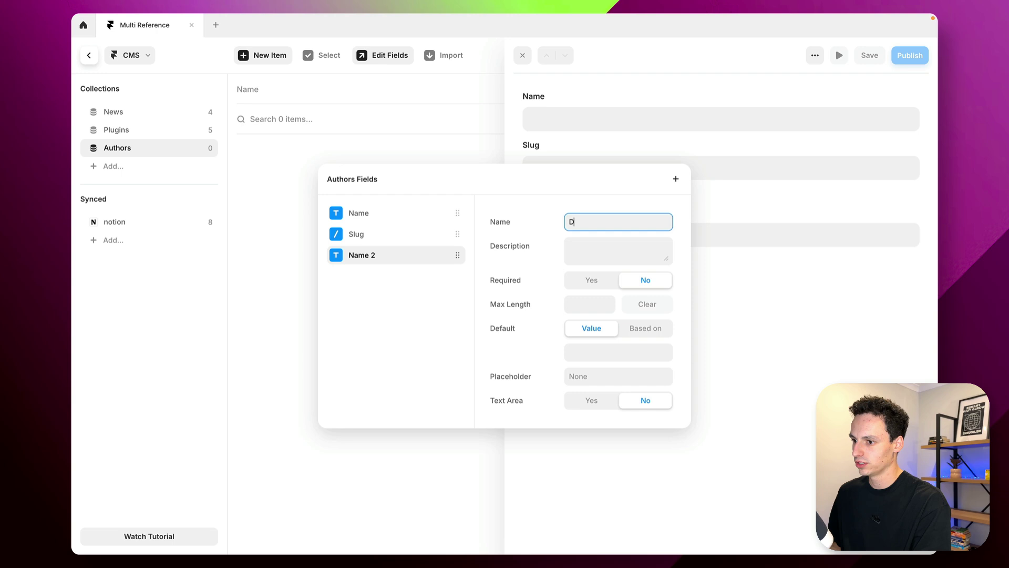
type("Title")
left_click(675, 179)
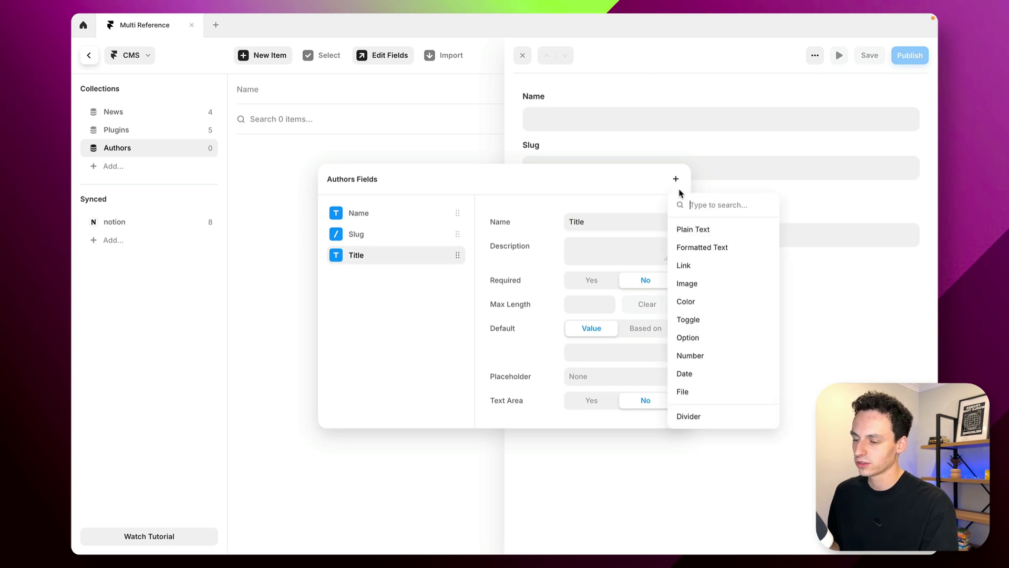
left_click(689, 284)
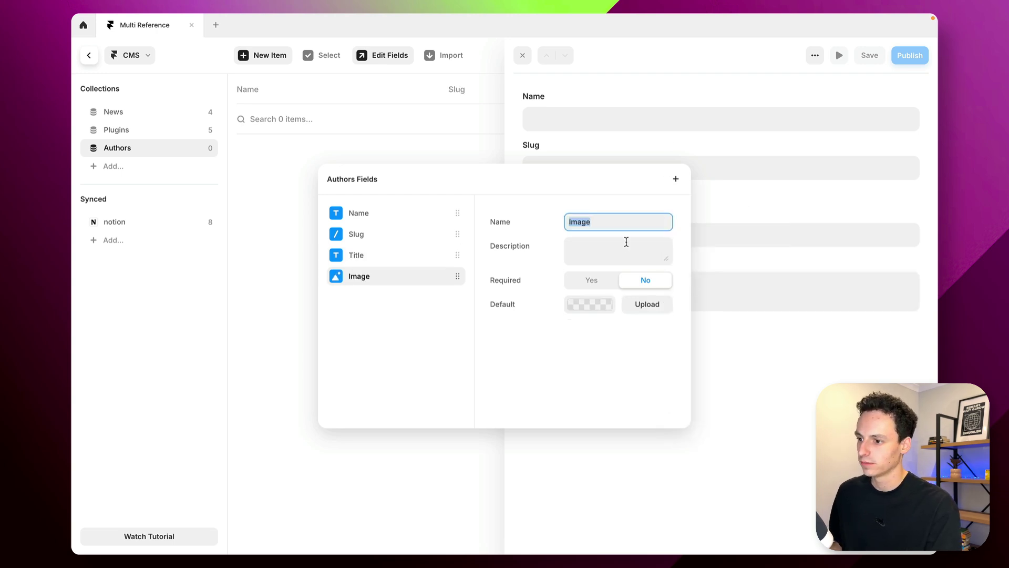
type("profile ")
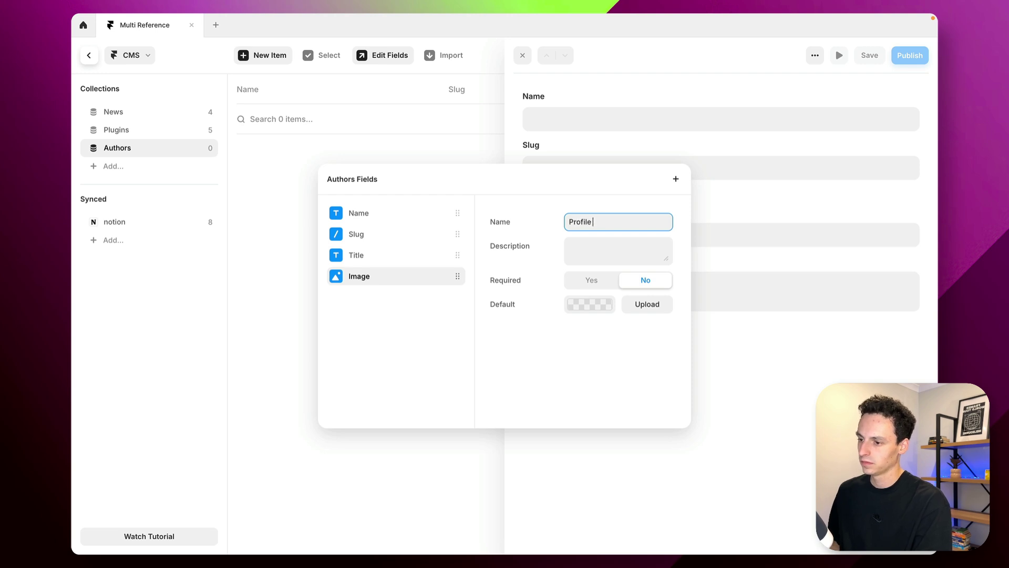
type("Picture")
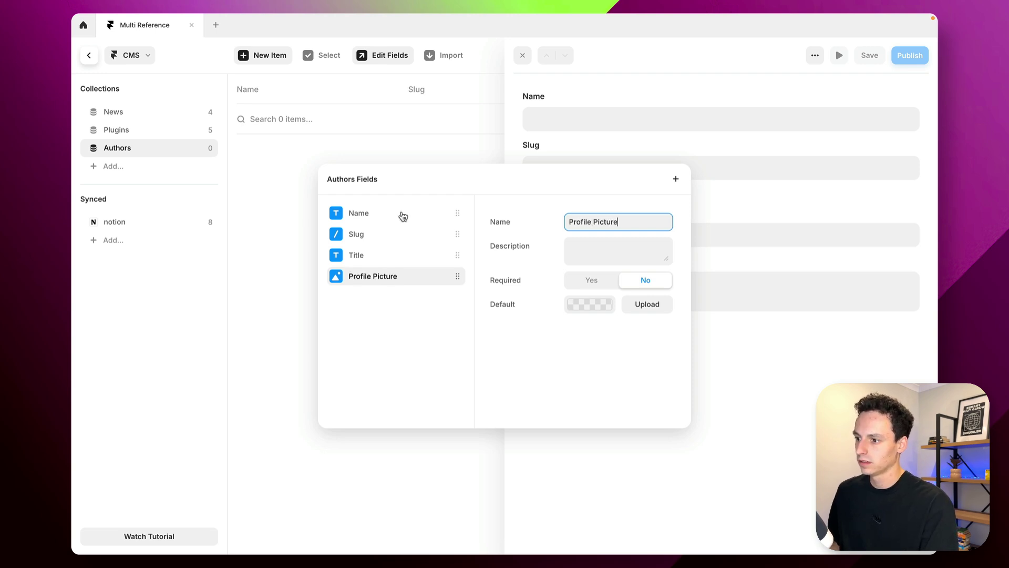
left_click(481, 434)
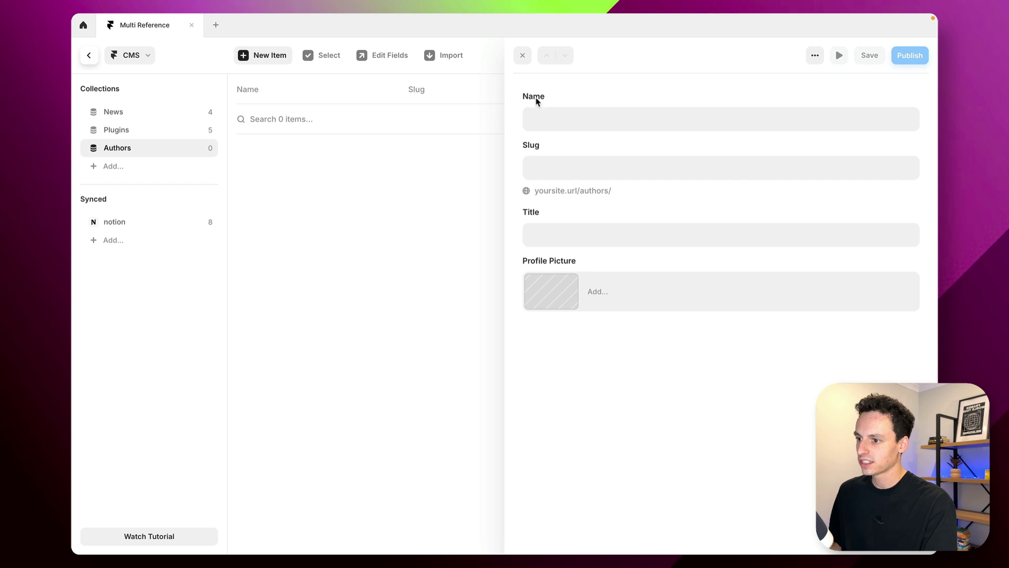
Add the first author with the author's name, title 'CEO, Insert Frame' and a profile photo
left_click(549, 126)
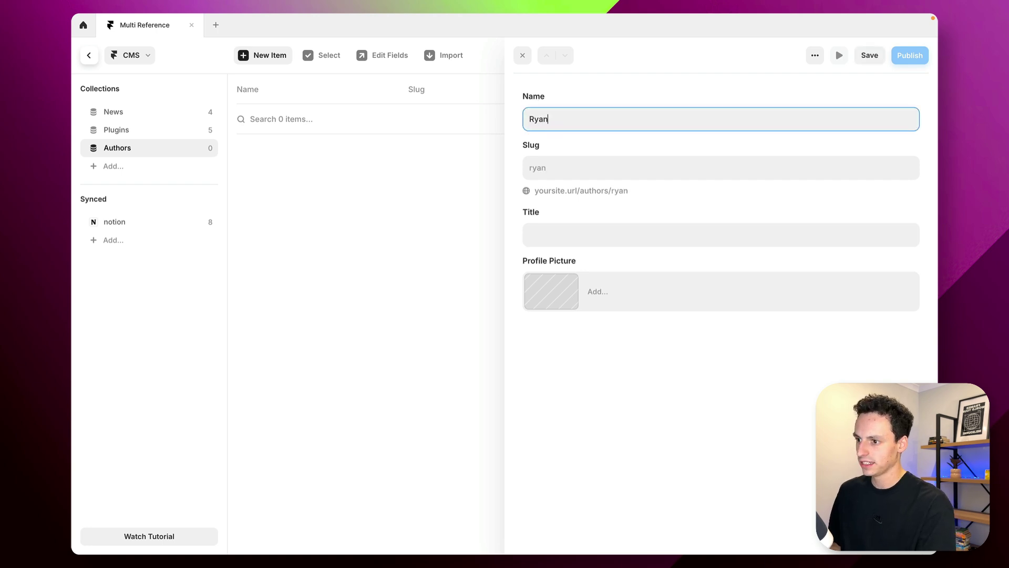
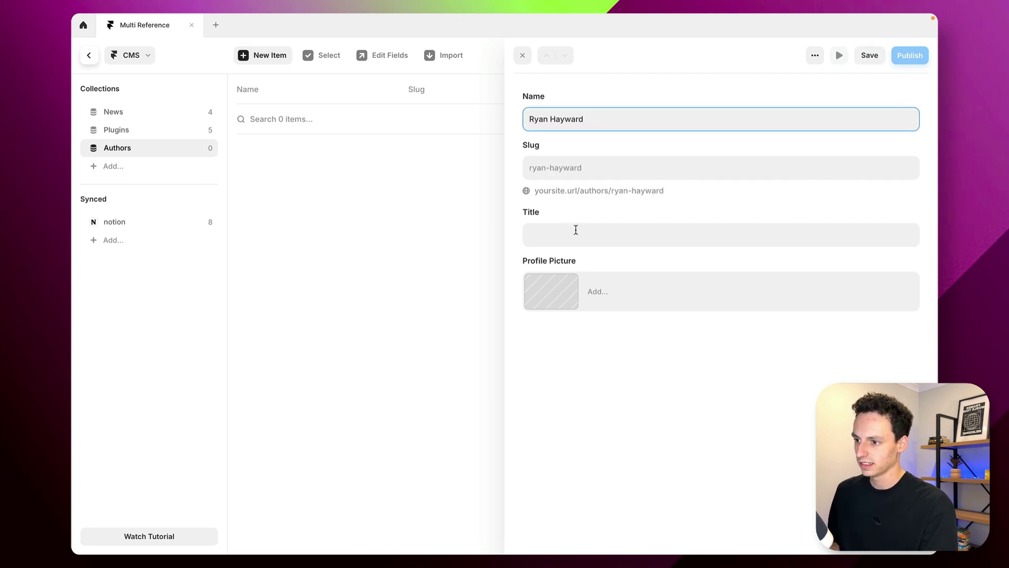
left_click(576, 229)
type("CEO, IN")
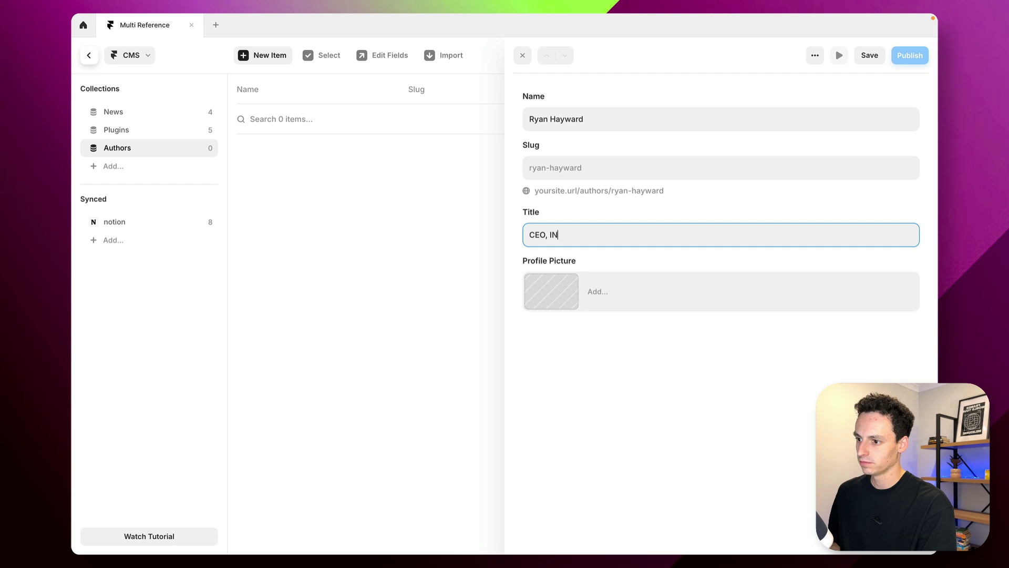
key("BackSpace")
type("nsert Frame")
left_click(552, 291)
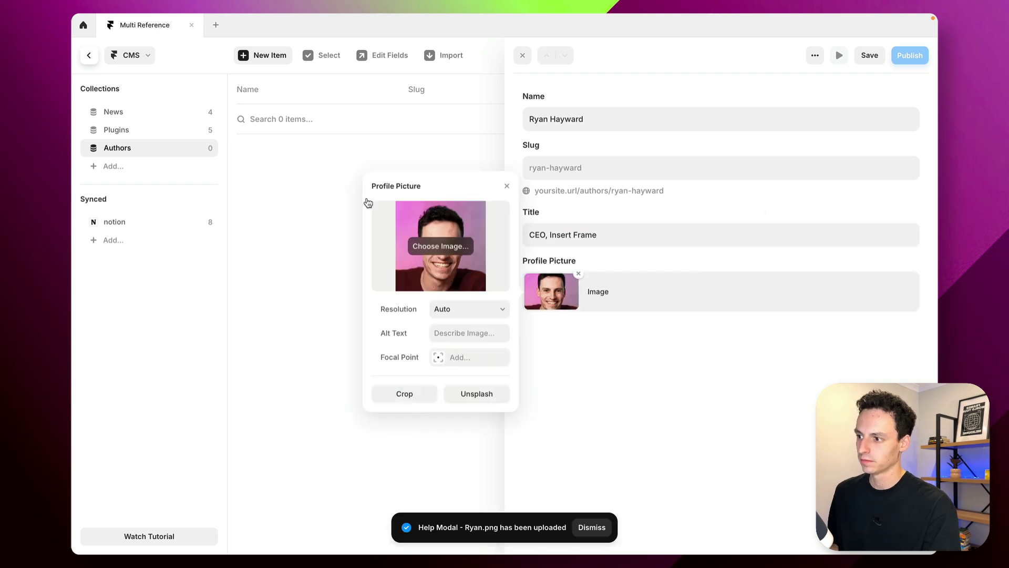
left_click(293, 203)
left_click(293, 202)
Add a second author titled 'Founder, Design Co' with an Unsplash profile photo
left_click(277, 62)
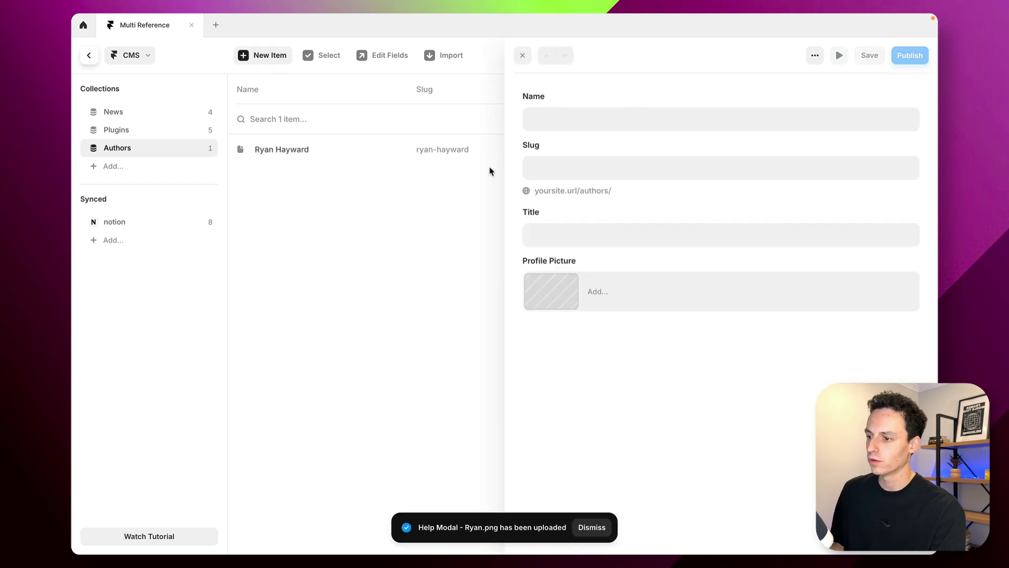
left_click(571, 124)
type("John ")
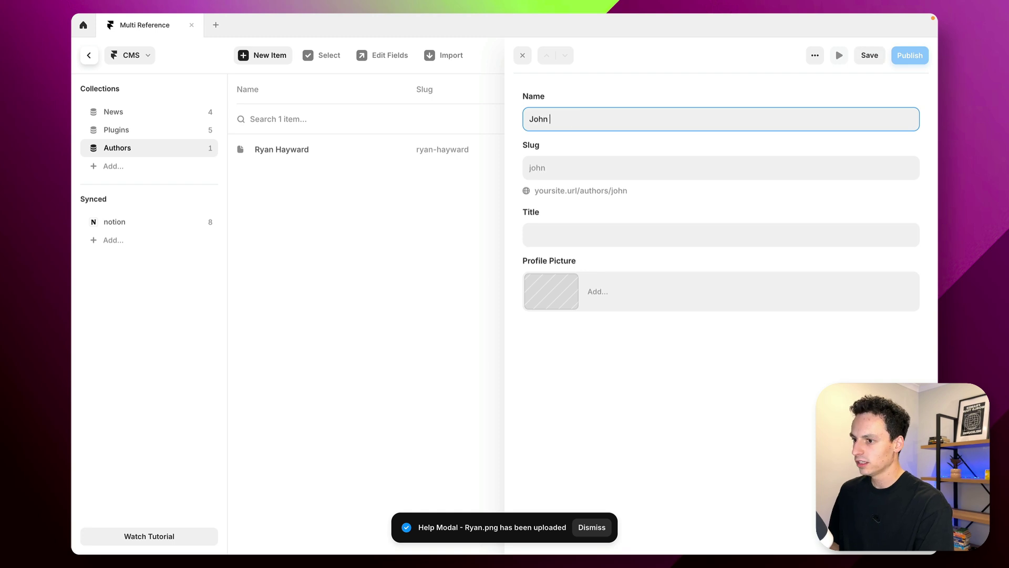
type("Doe")
key("Tab")
key("Tab")
type("Founder, Design Co")
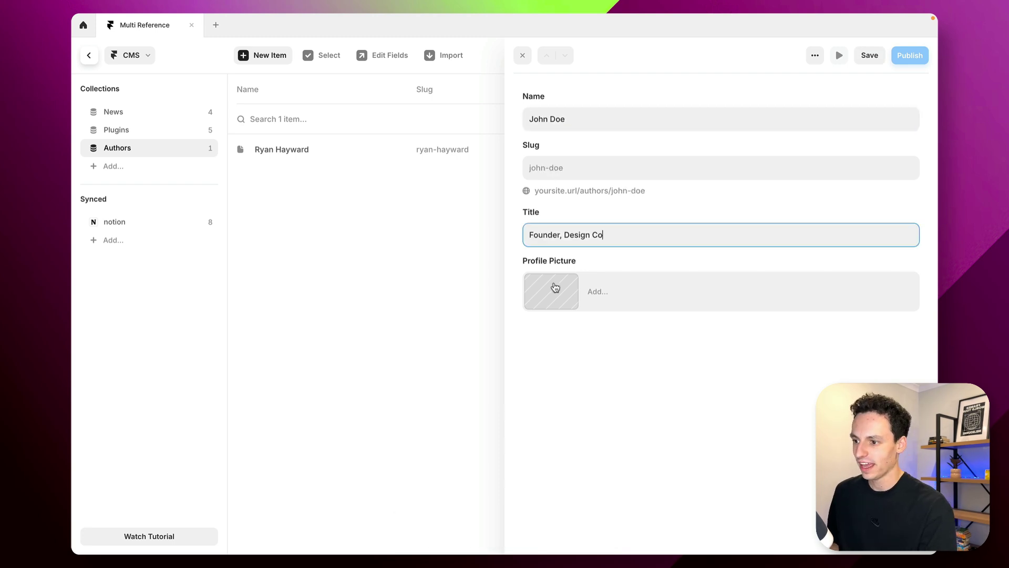
left_click(570, 299)
left_click(493, 395)
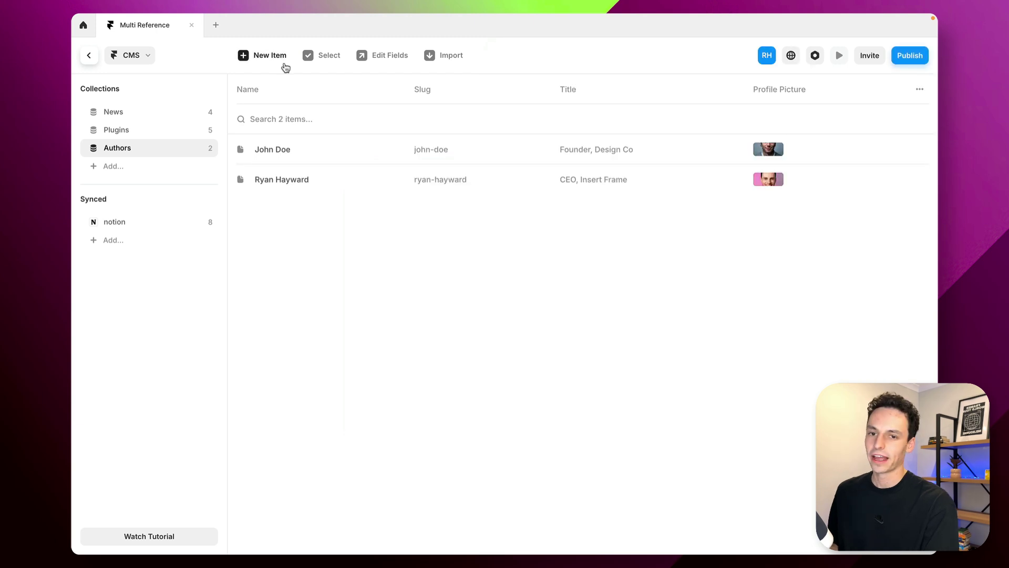
Start a third author entry and enter the author's name
left_click(270, 57)
left_click(587, 122)
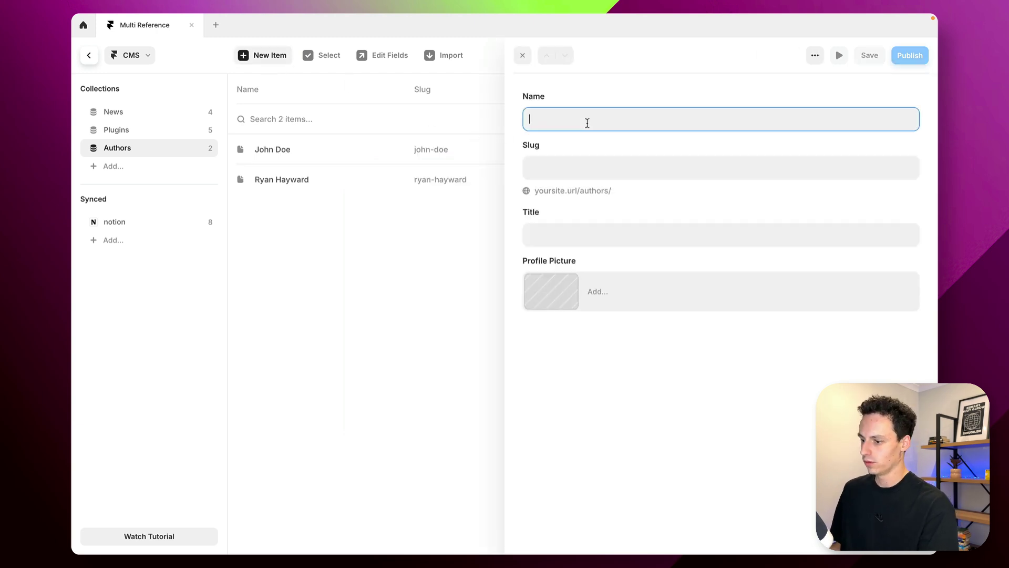
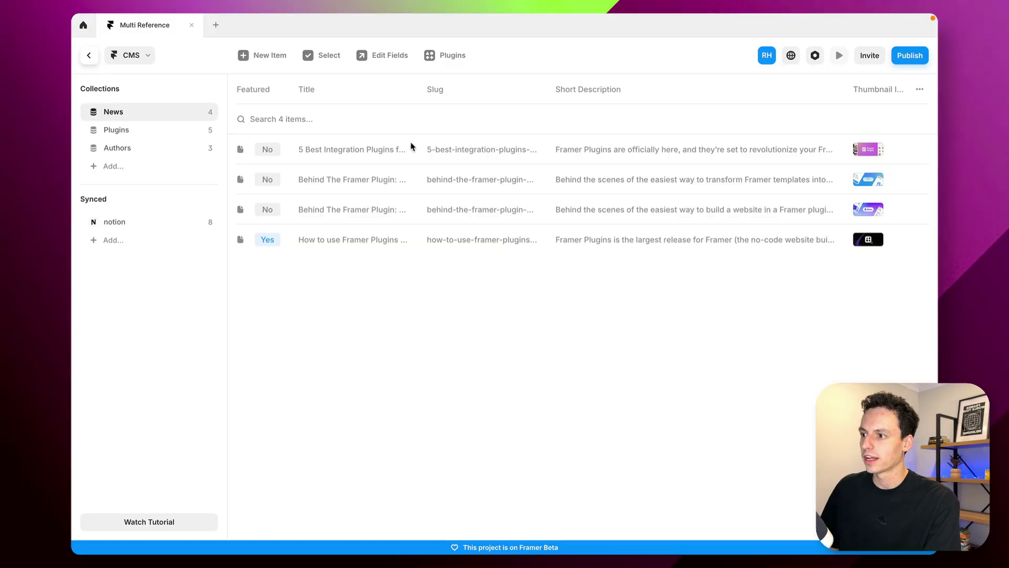
Add a Multi-Reference field to News that points to the Authors collection
left_click(367, 56)
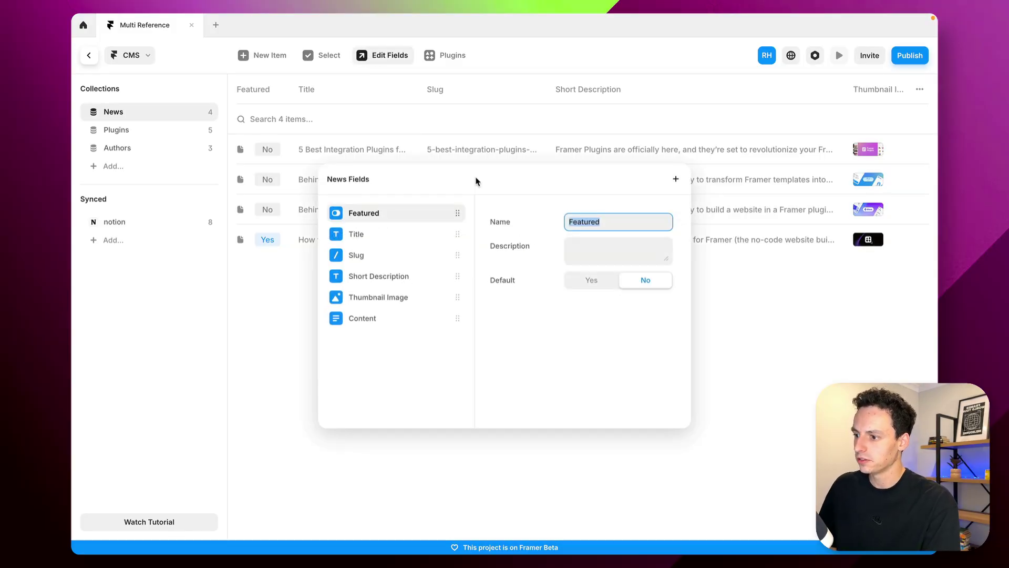
left_click(675, 181)
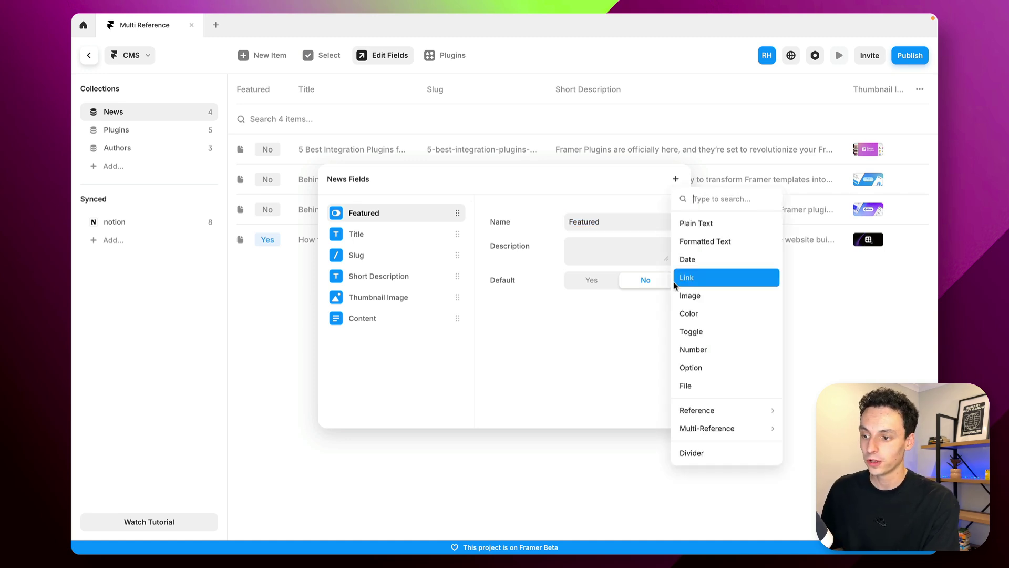
mouse_move(742, 419)
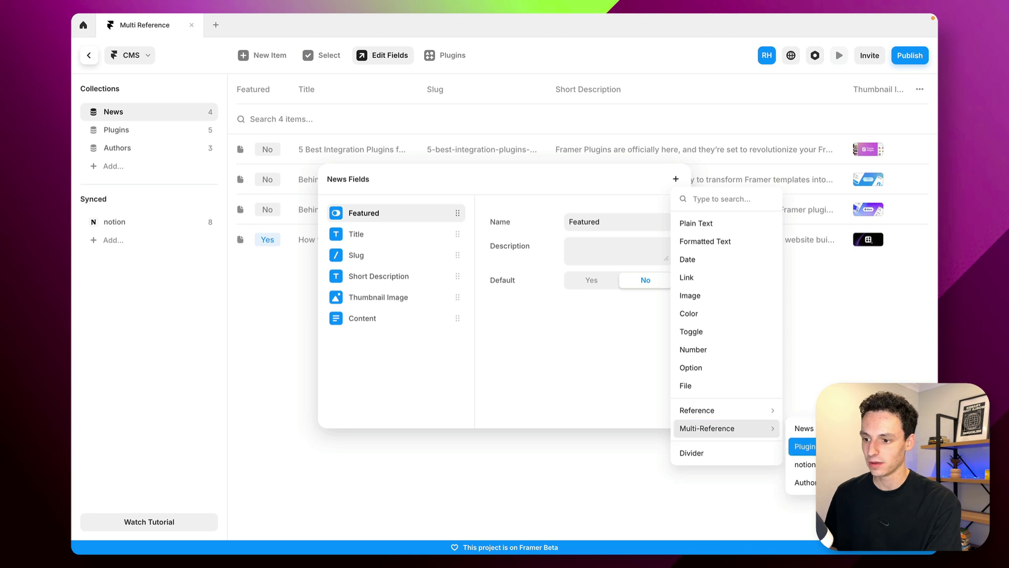
left_click(802, 482)
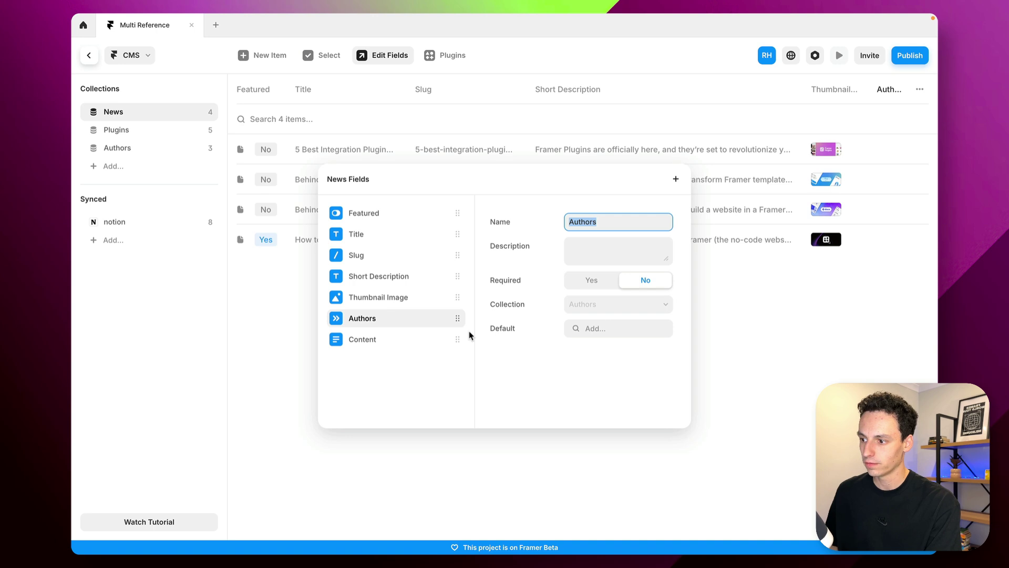
left_click(804, 313)
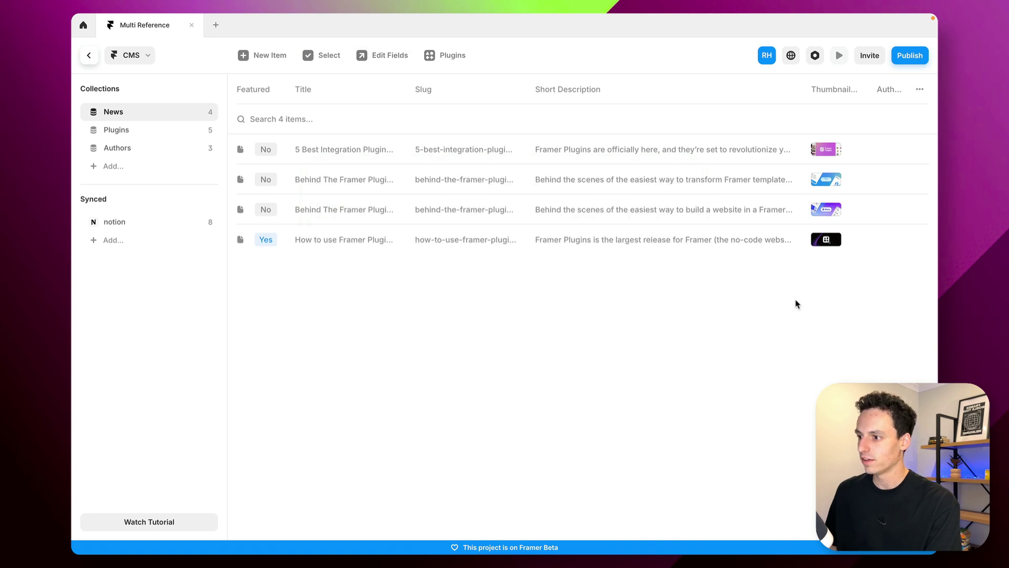
Link one author to the first News article, removing the two extras added
left_click(399, 153)
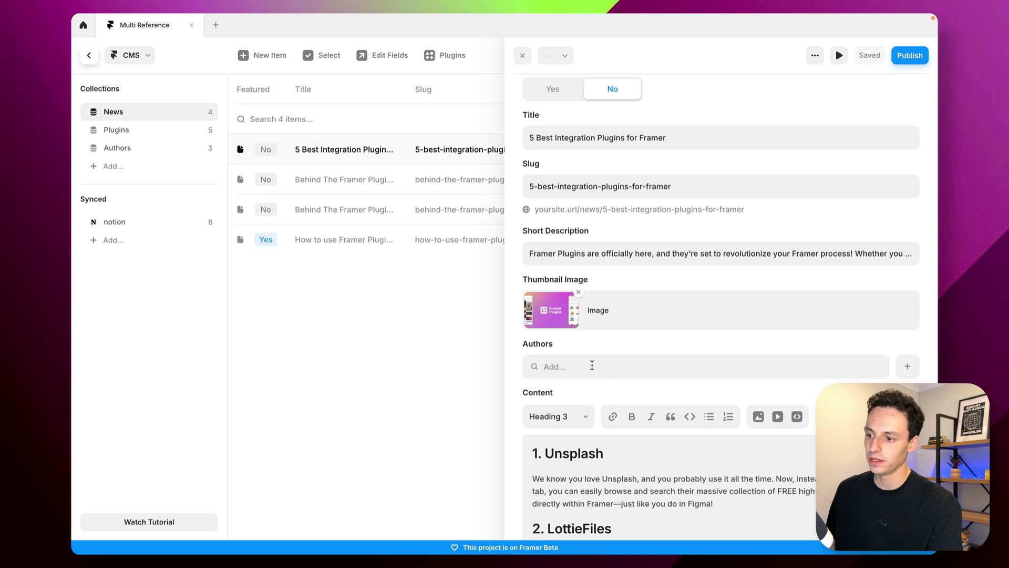
left_click(592, 365)
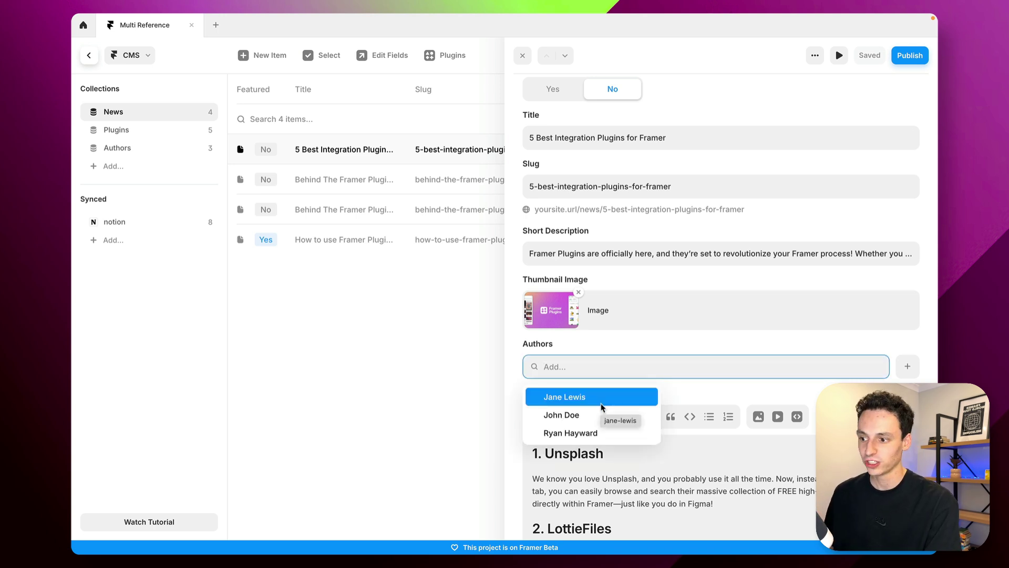
left_click(618, 430)
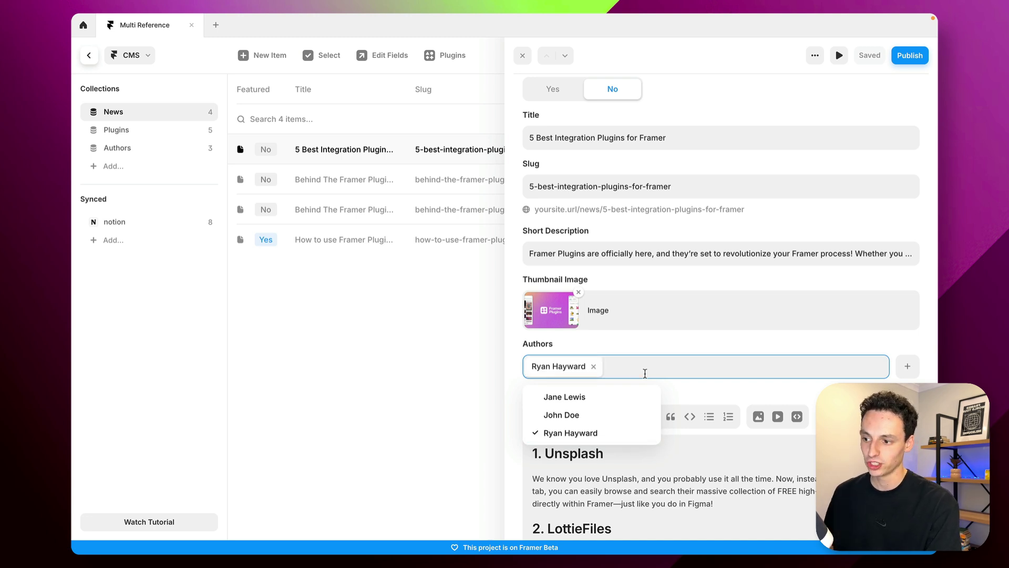
left_click(613, 413)
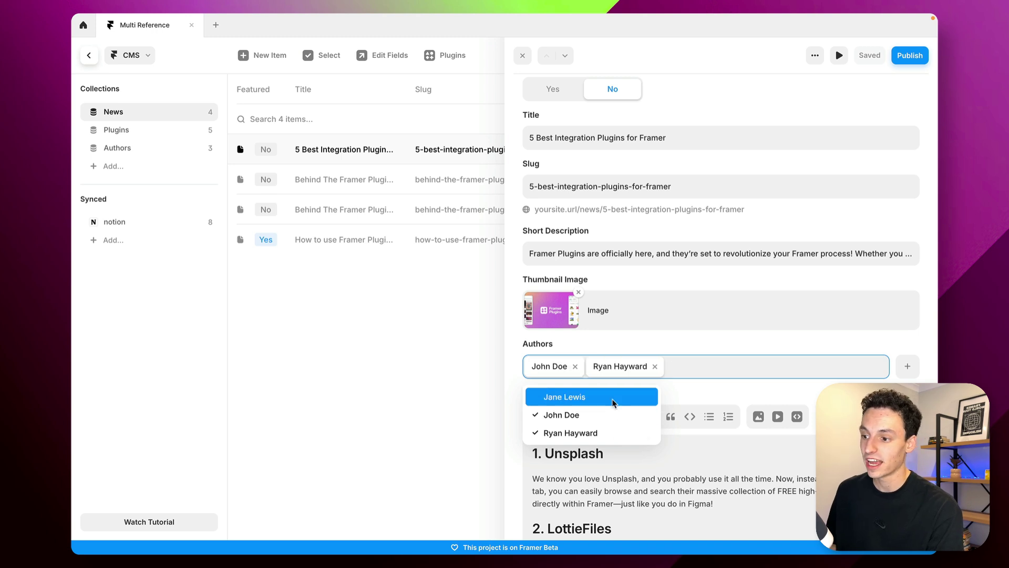
left_click(614, 402)
key("BackSpace")
key("BackSpace")
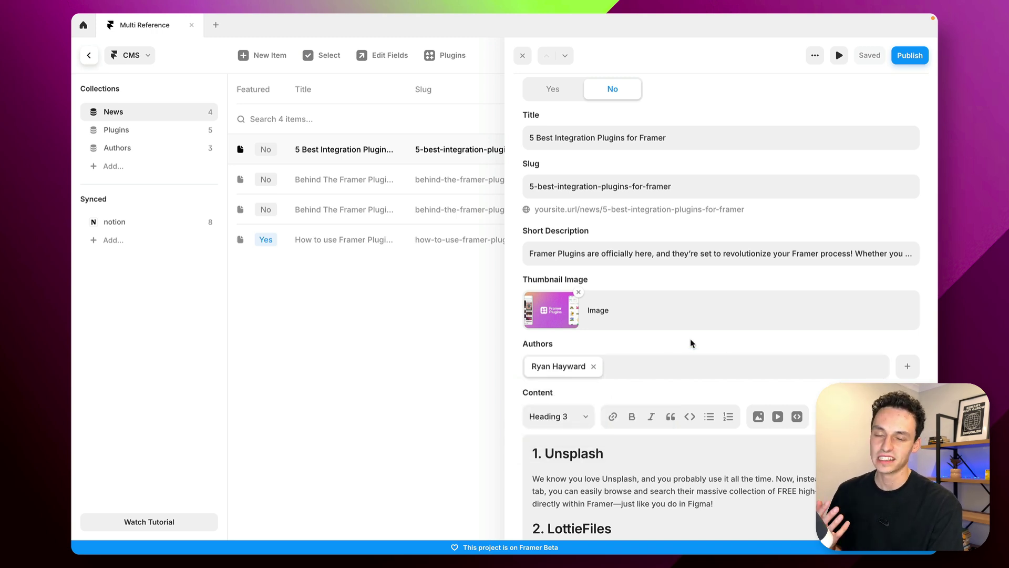
Return to the article page canvas and select the byline's author Name text
left_click(441, 339)
left_click(89, 55)
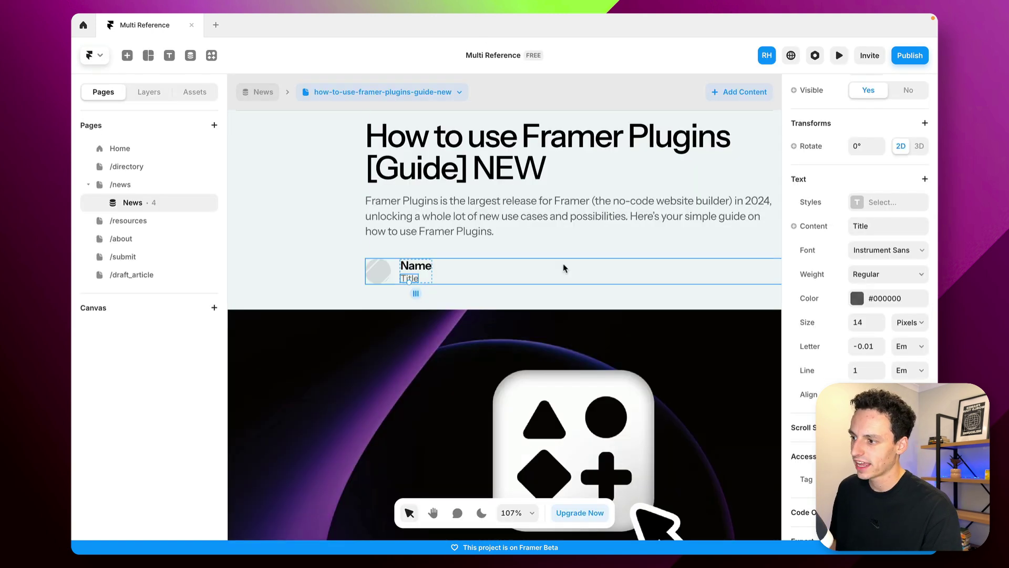
scroll(564, 268, "down", 5)
scroll(470, 183, "down", 5)
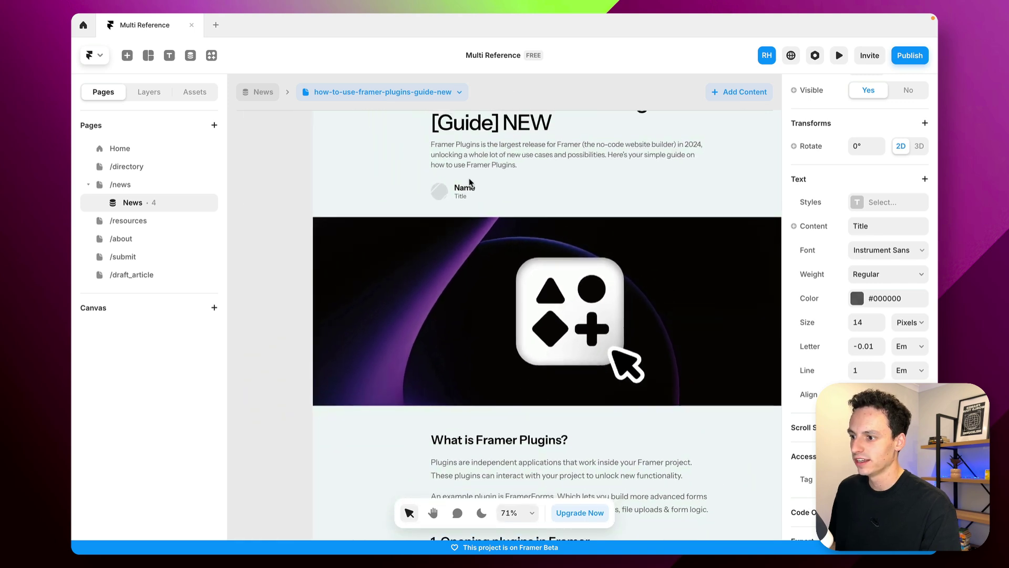
scroll(470, 183, "up", 5)
scroll(462, 173, "down", 1)
left_click(459, 149)
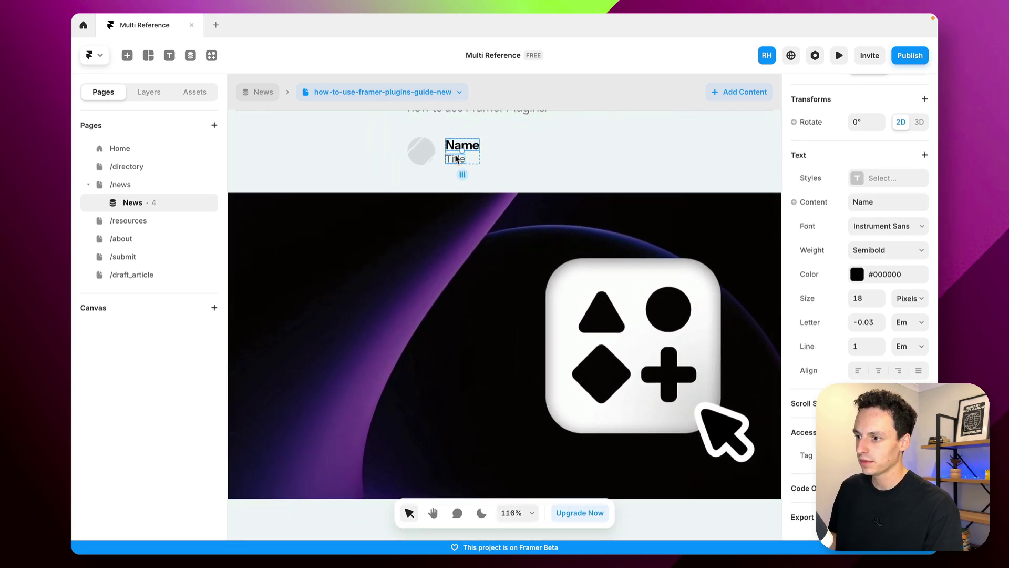
left_click(457, 159)
left_click(420, 156)
scroll(619, 176, "up", 3)
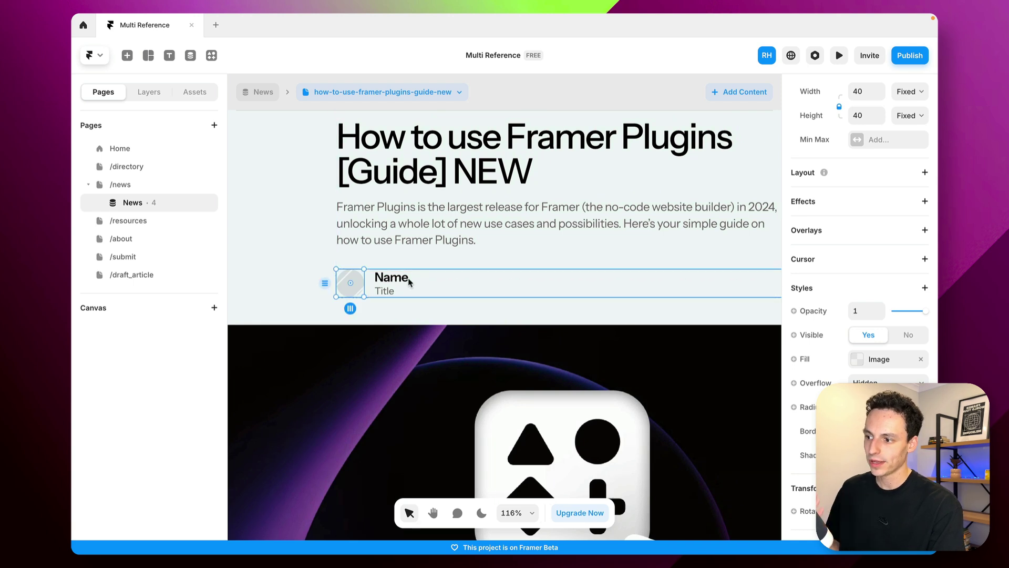
left_click(406, 283)
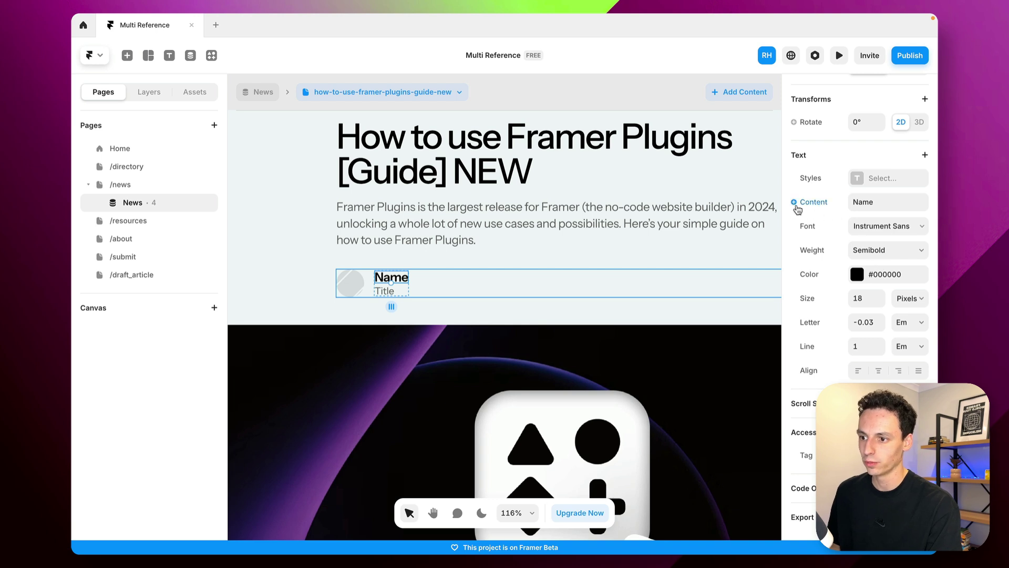
Bind the Name text to Authors > Name and view the 5-best-integration-plugins-for-framer article
left_click(794, 203)
mouse_move(826, 249)
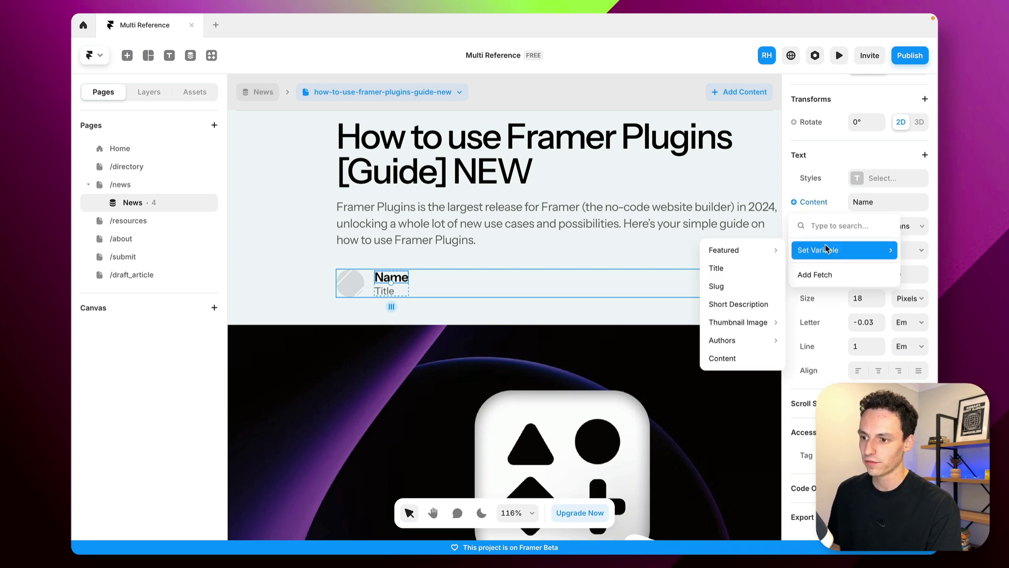
mouse_move(752, 345)
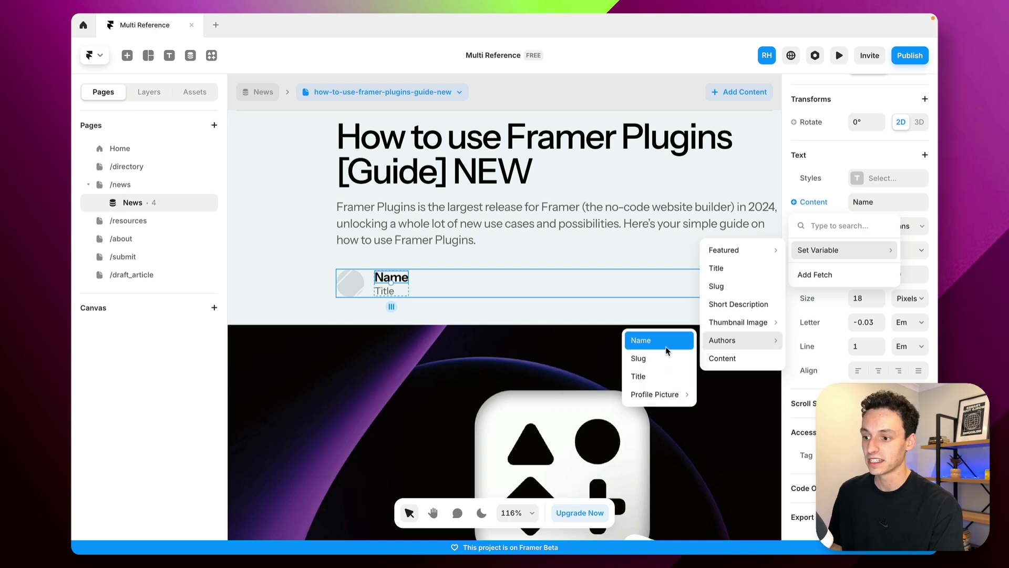
left_click(667, 345)
left_click(383, 92)
left_click(422, 115)
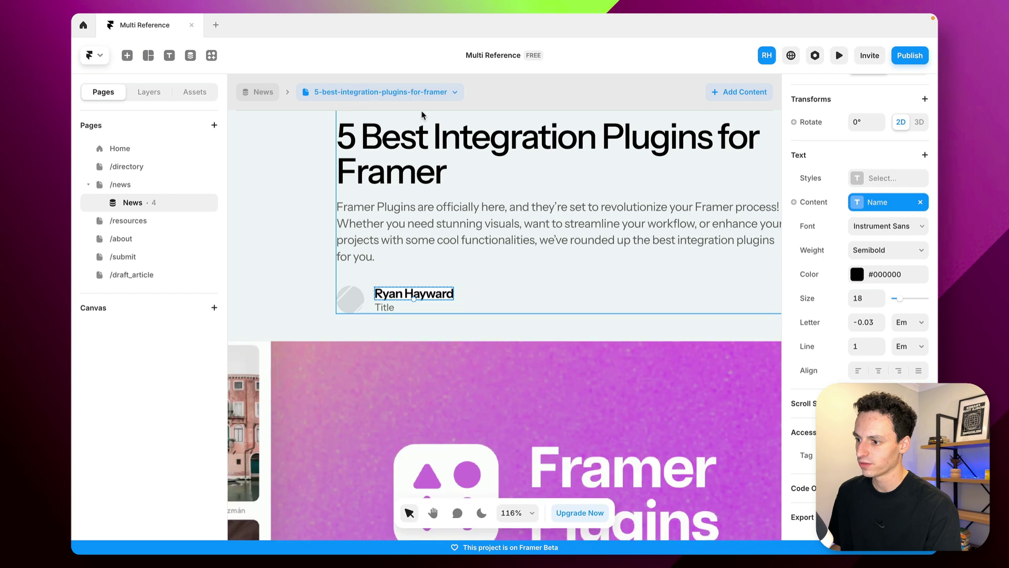
Bind the text below the author name to Authors > Title
key("Tab")
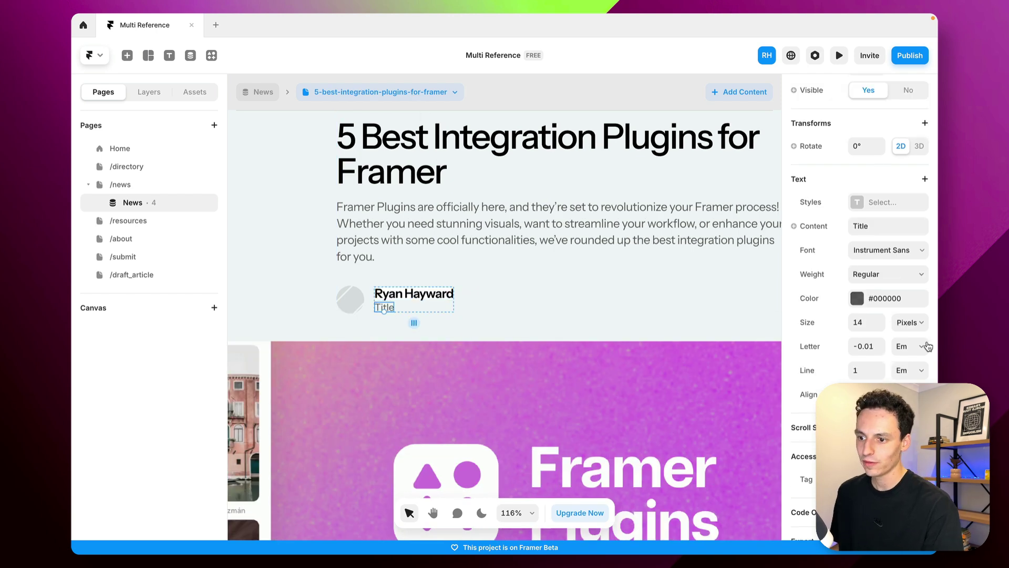
left_click(820, 228)
mouse_move(826, 276)
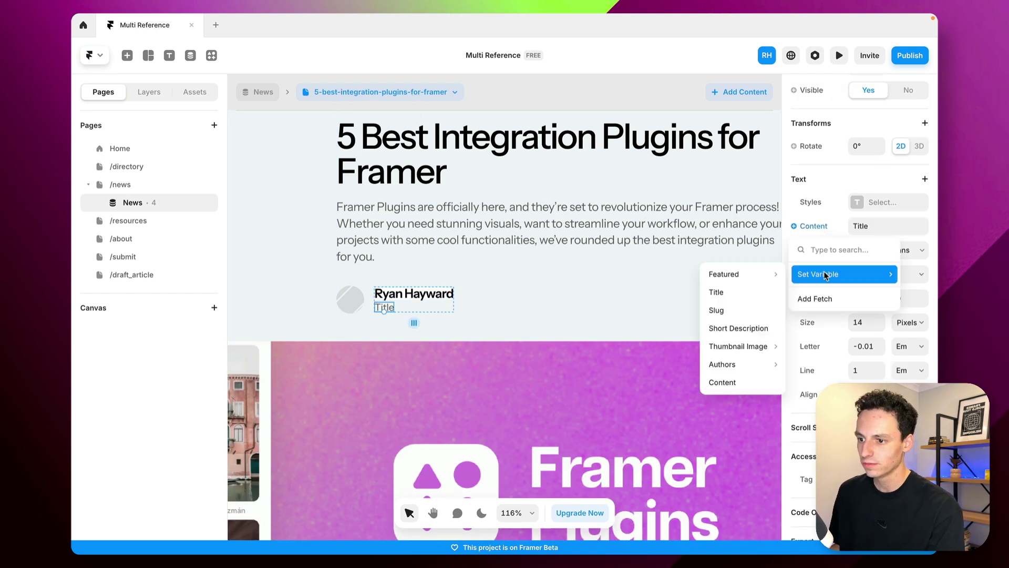
mouse_move(713, 365)
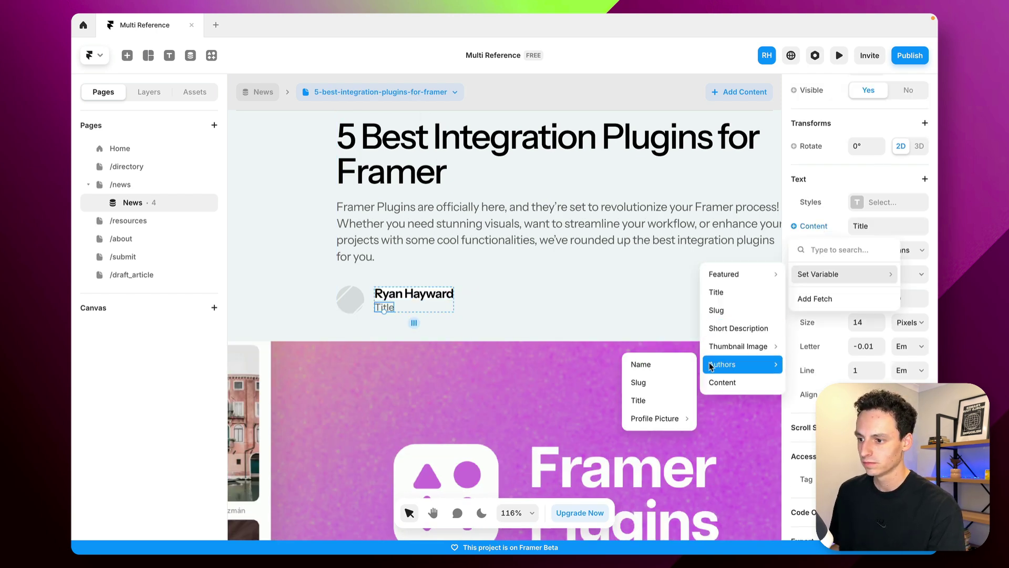
left_click(666, 398)
Fill the round avatar with Authors > Profile Picture, then switch article pages
key("Escape")
key("shift+Tab")
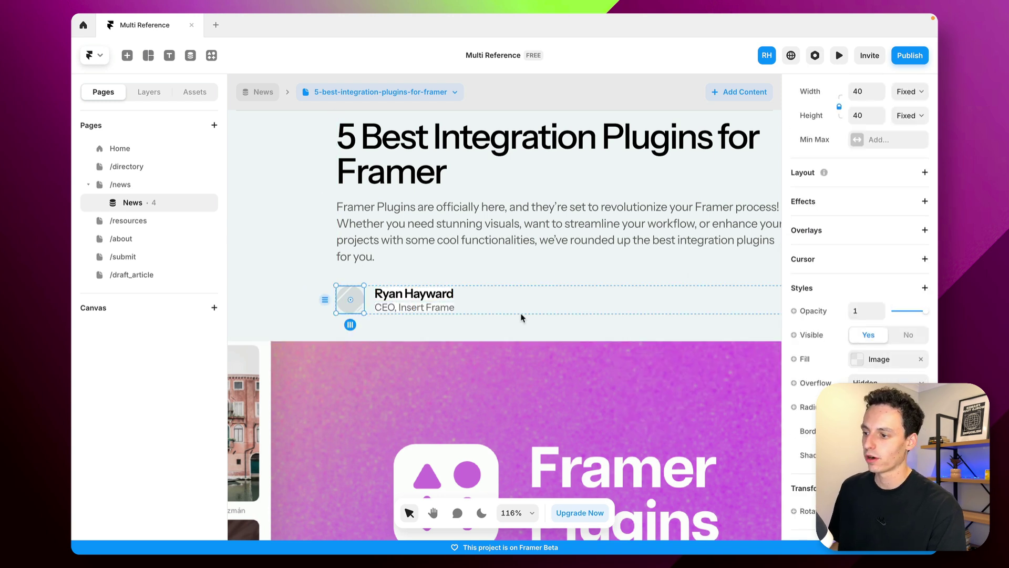
mouse_move(813, 405)
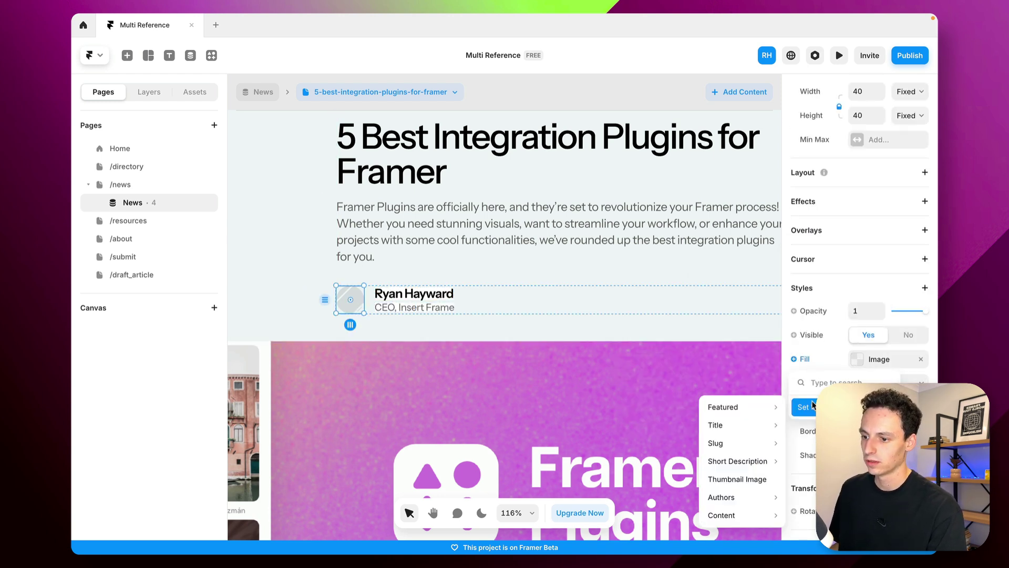
mouse_move(736, 499)
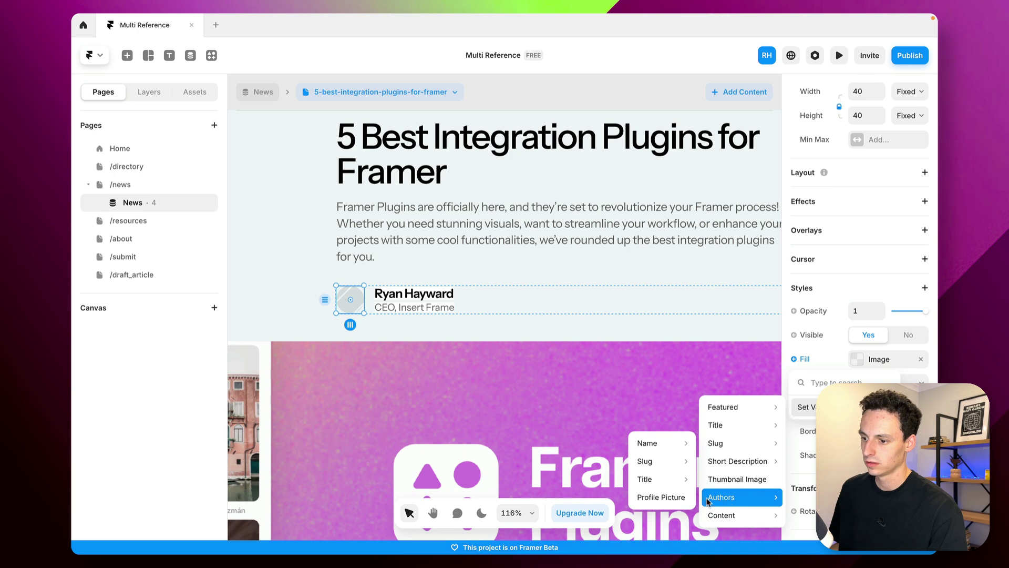
left_click(661, 497)
left_click(705, 205)
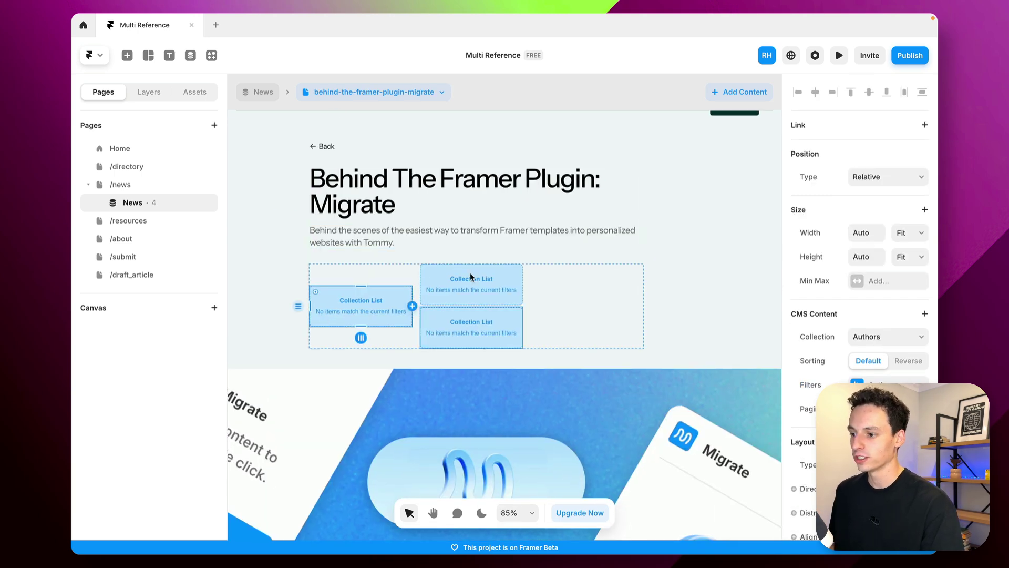
Link the first listed author to the Behind The Framer Plugin: Migrate article
left_click(212, 56)
left_click(194, 58)
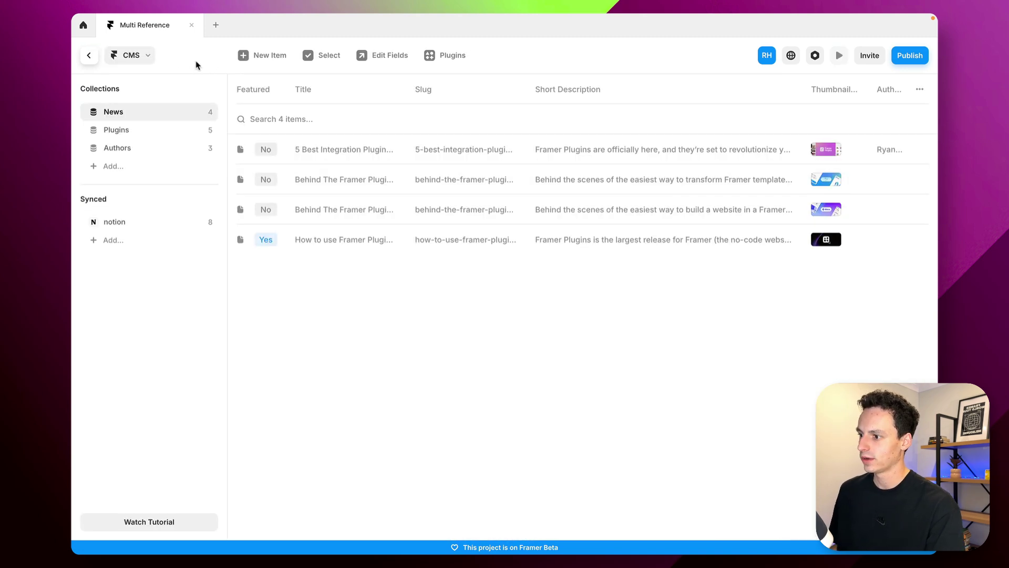
left_click(346, 179)
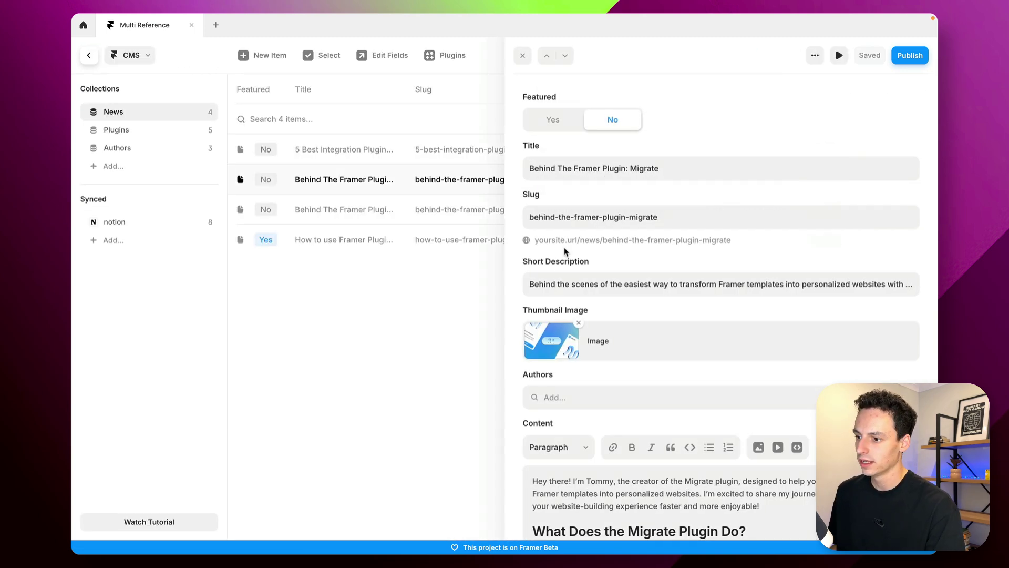
left_click(598, 398)
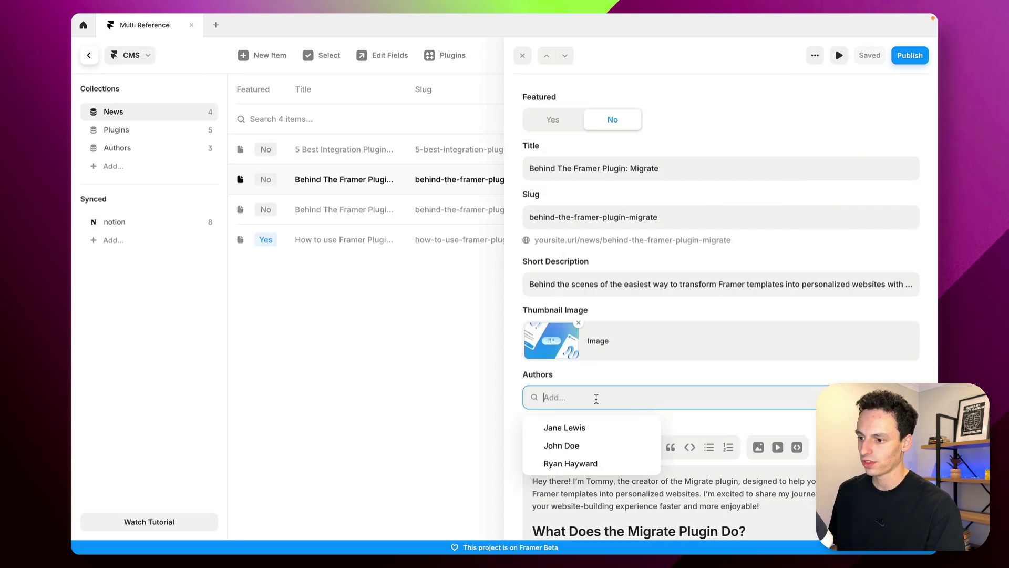
left_click(597, 425)
left_click(451, 358)
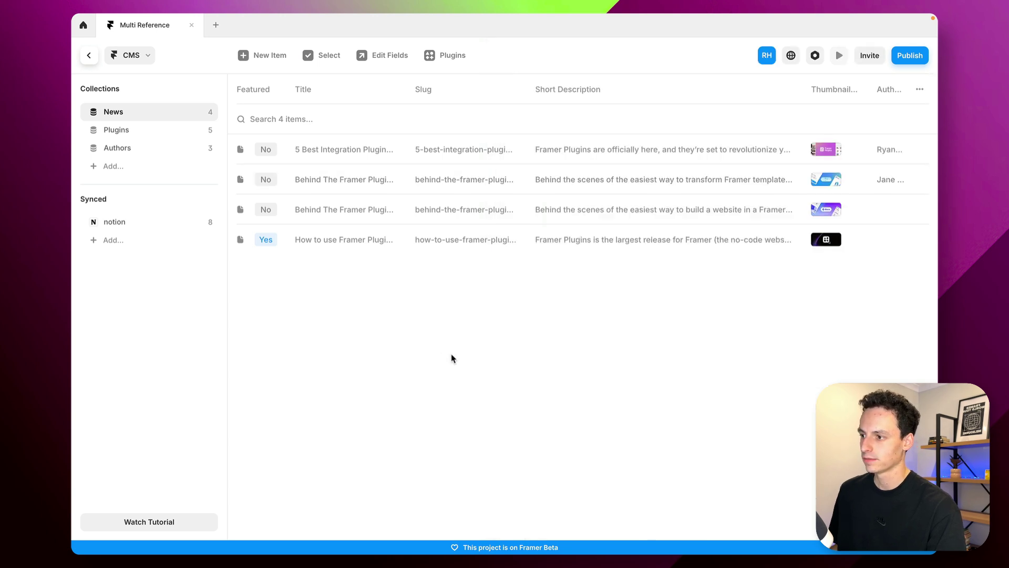
left_click(89, 57)
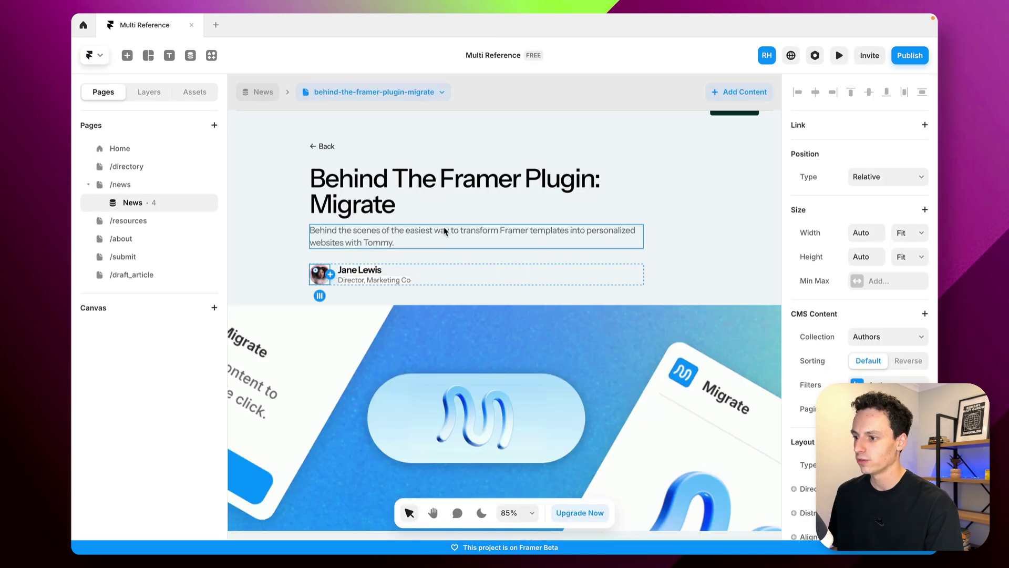
left_click(397, 207)
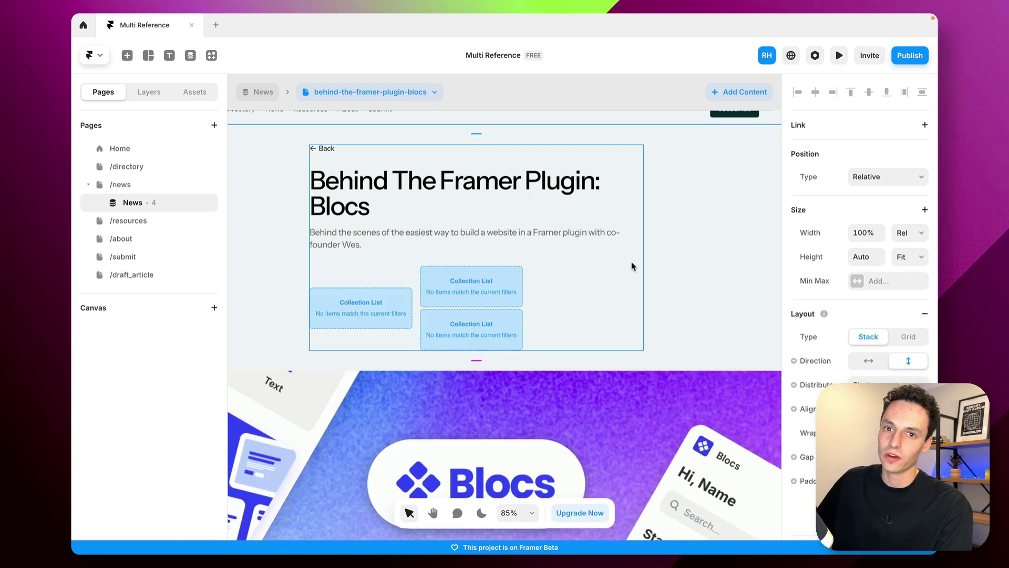
Make the stack holding the author lists visible only when Authors Is Set
left_click(392, 314)
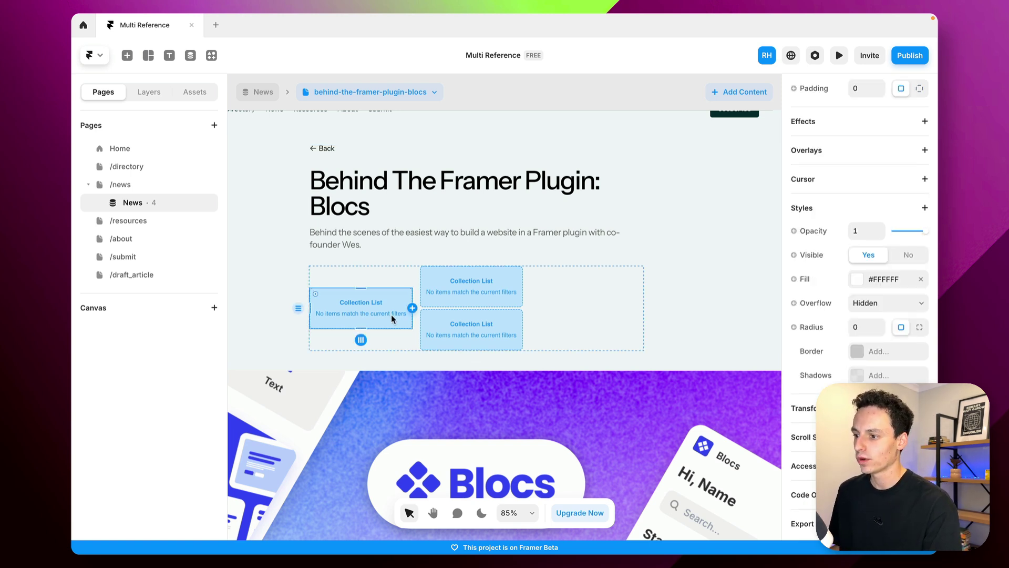
left_click(405, 279)
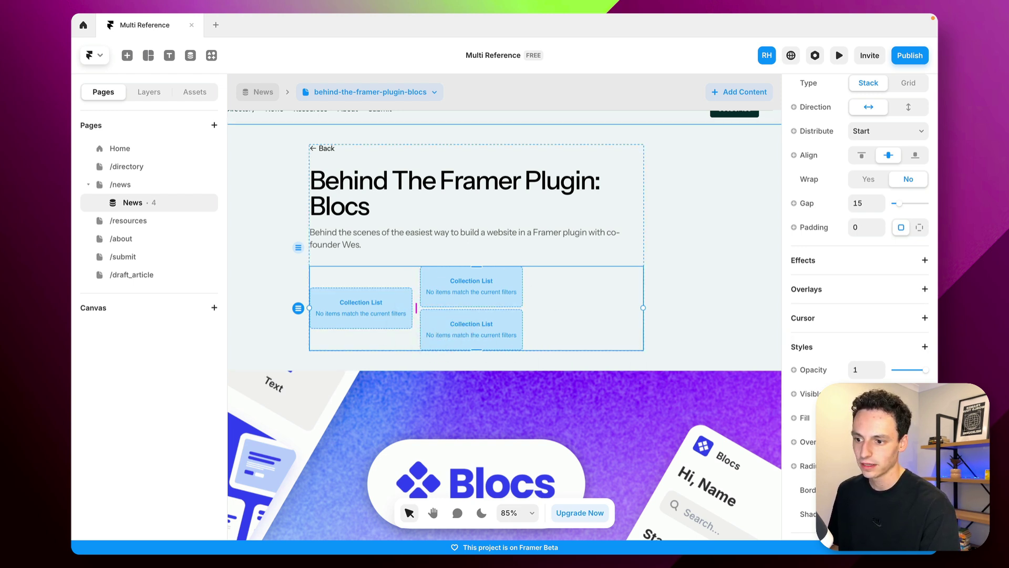
scroll(860, 305, "down", 5)
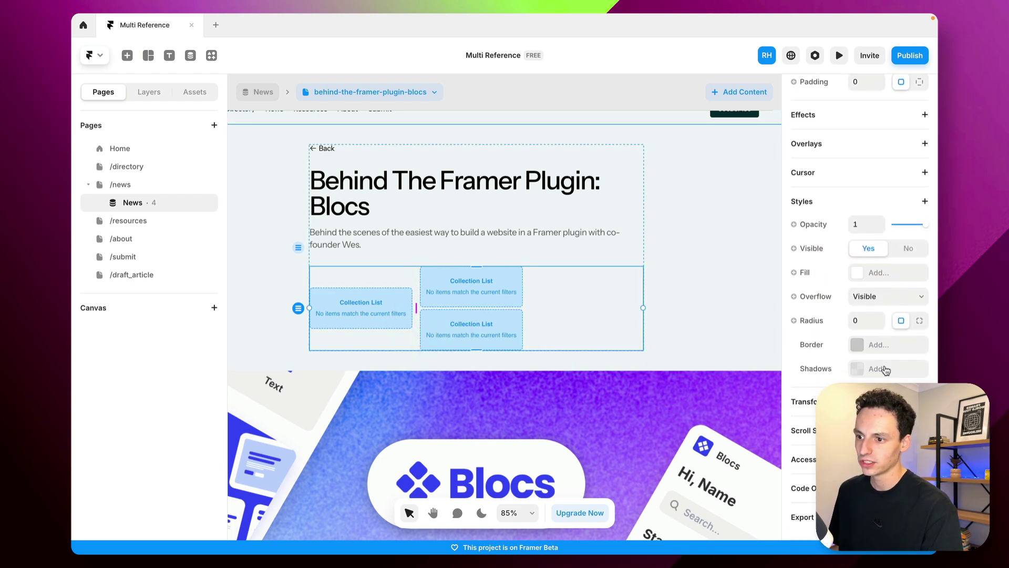
left_click(818, 254)
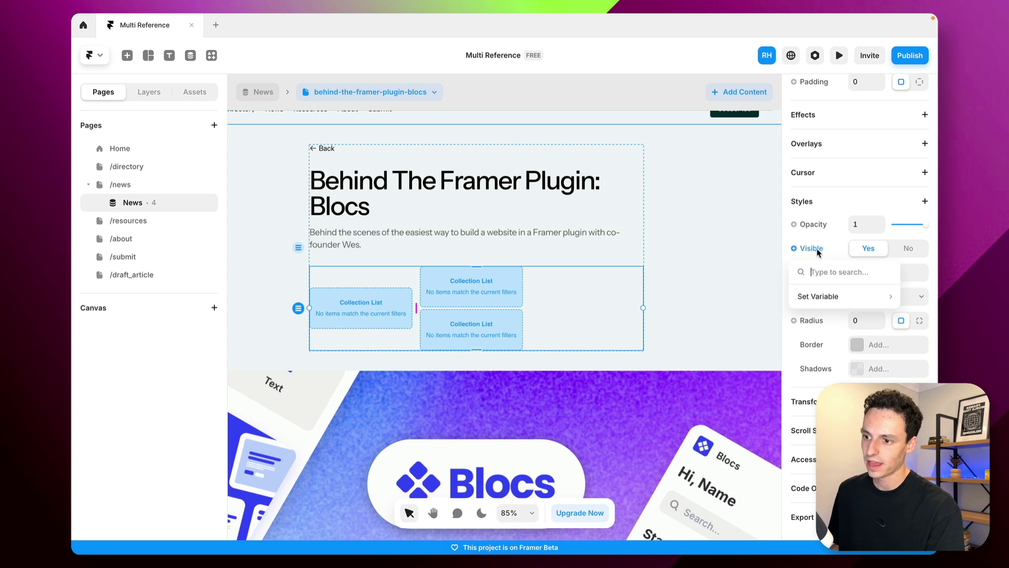
mouse_move(822, 296)
mouse_move(727, 415)
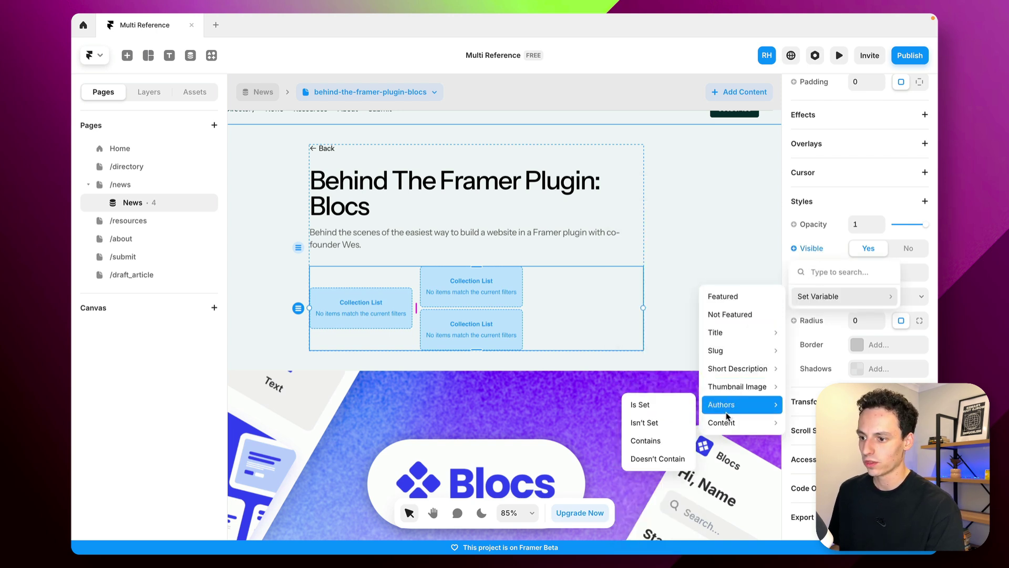
left_click(673, 410)
left_click(668, 175)
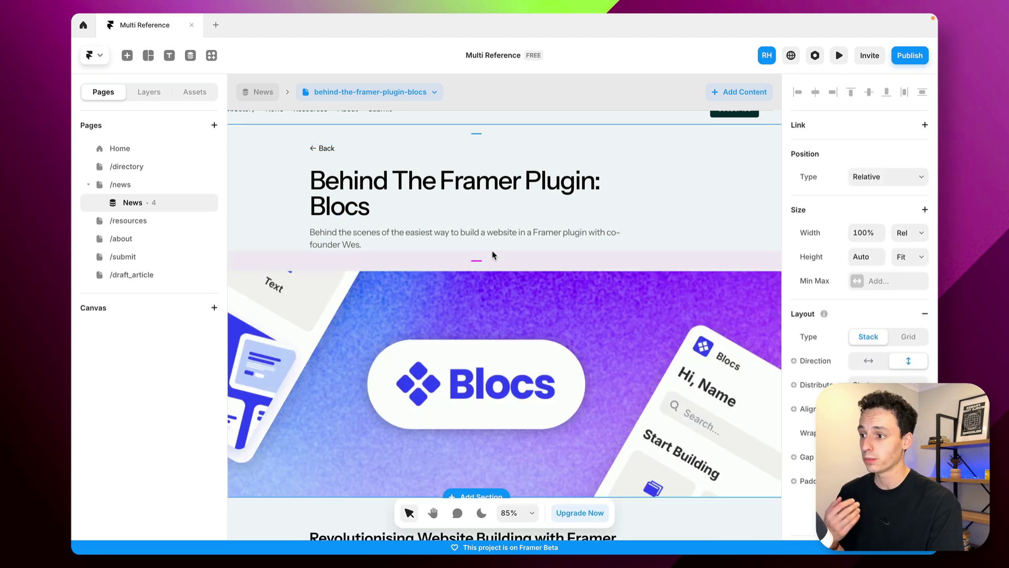
Switch to the behind-the-framer-plugin-migrate article to check the byline
left_click(403, 100)
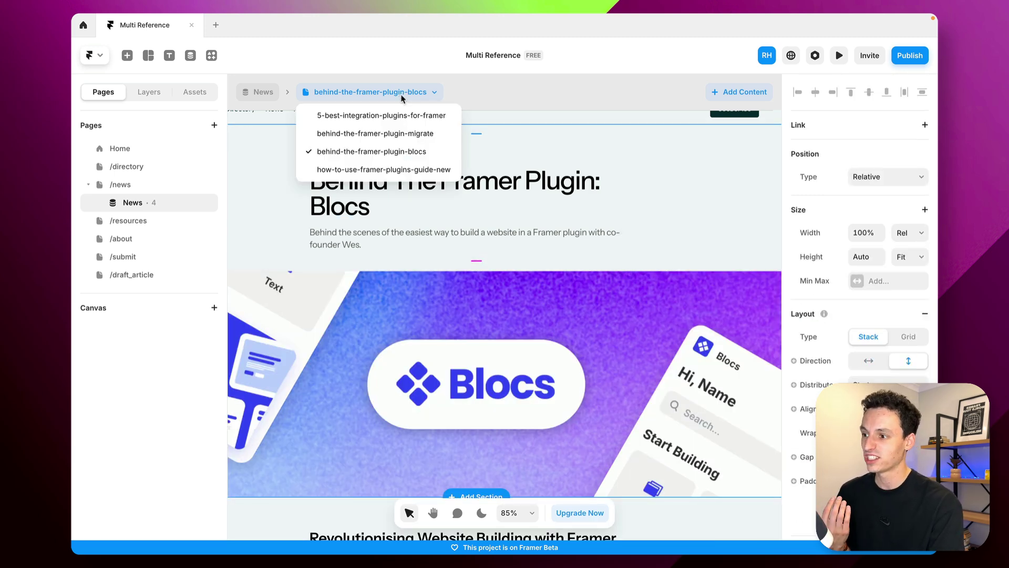
left_click(404, 135)
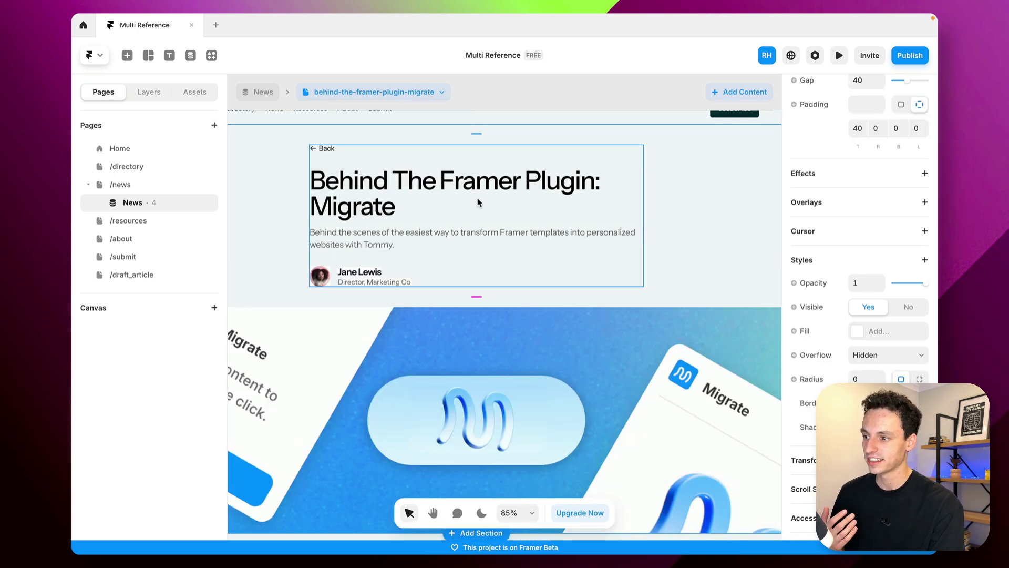
left_click(392, 95)
Switch to the behind-the-framer-plugin-blocs article page from the breadcrumb page dropdown
left_click(373, 152)
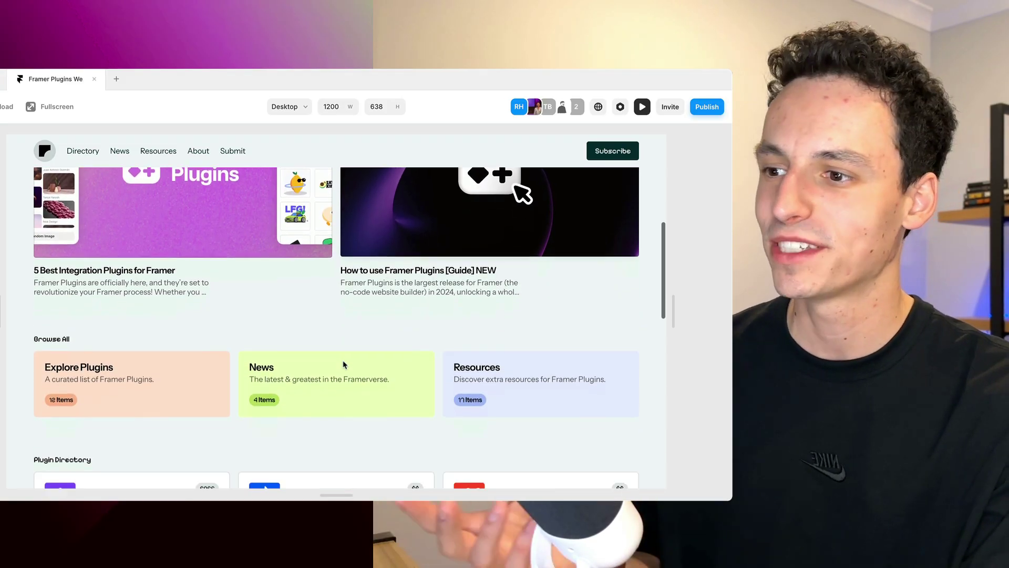
scroll(343, 365, "down", 3)
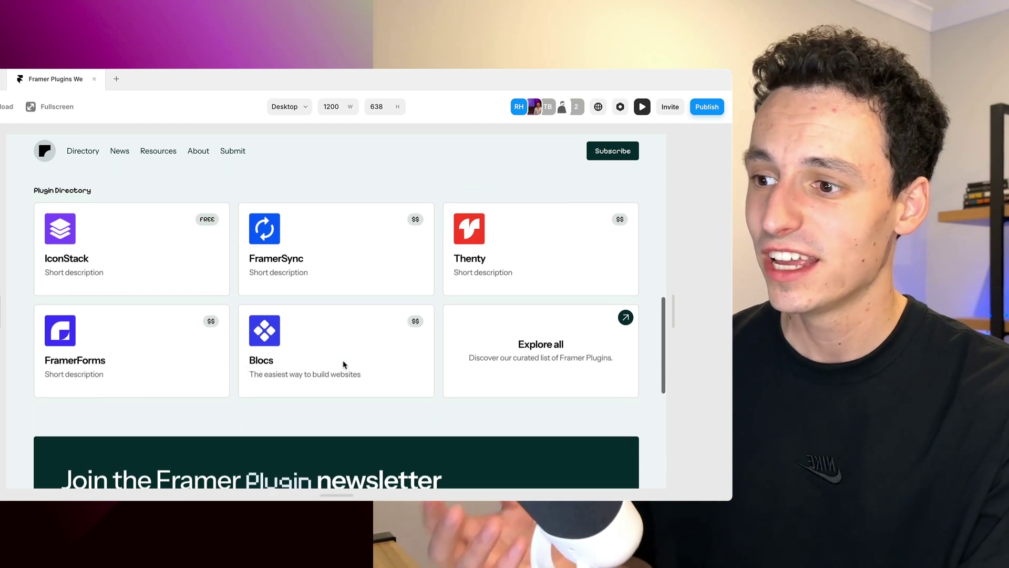